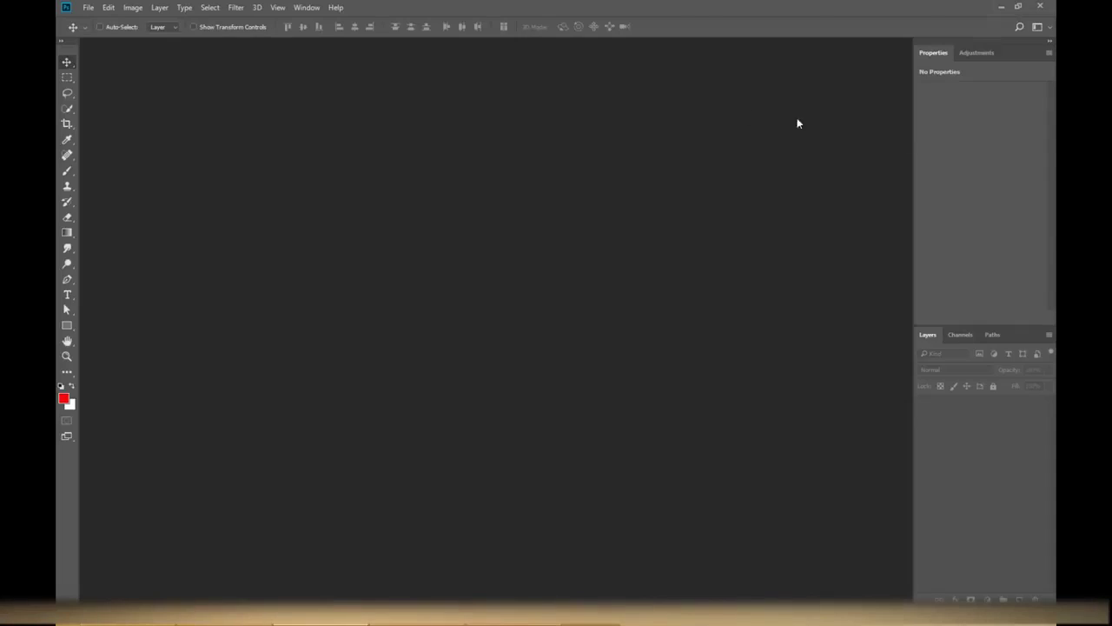
- Load the Oil Painter.atn action set into the Actions panel and select its 2500 - 5000 px action
click(307, 8)
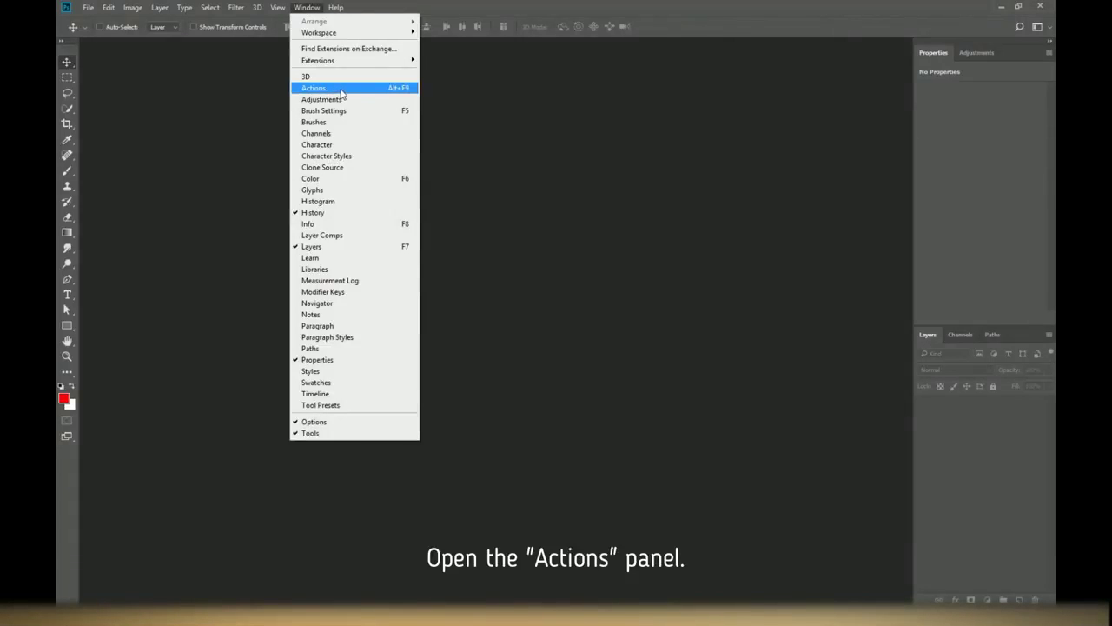
click(342, 90)
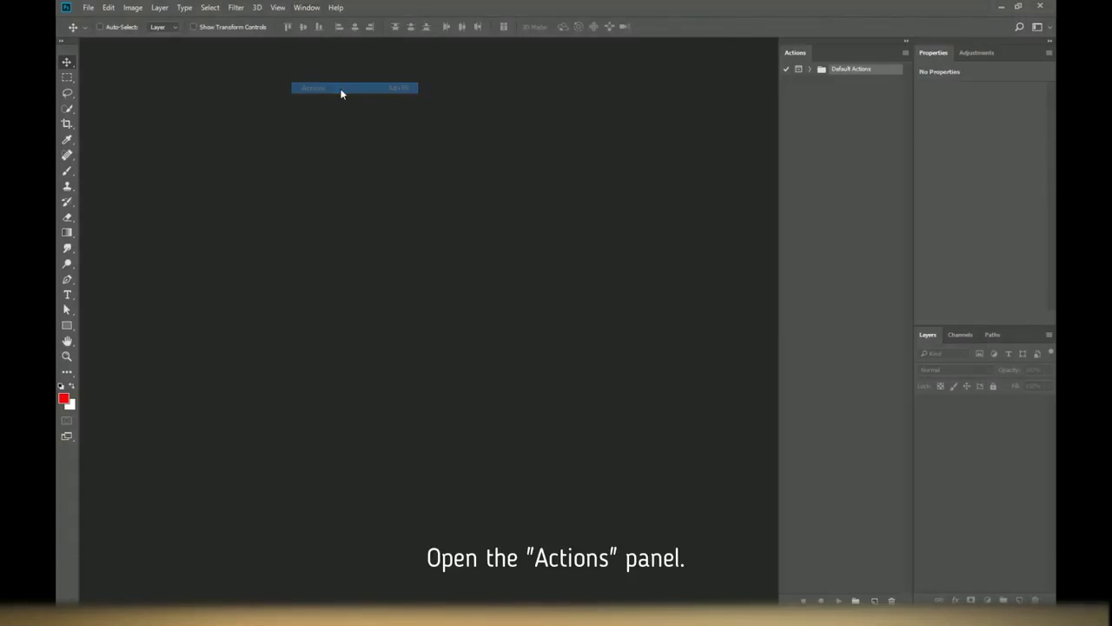
click(909, 54)
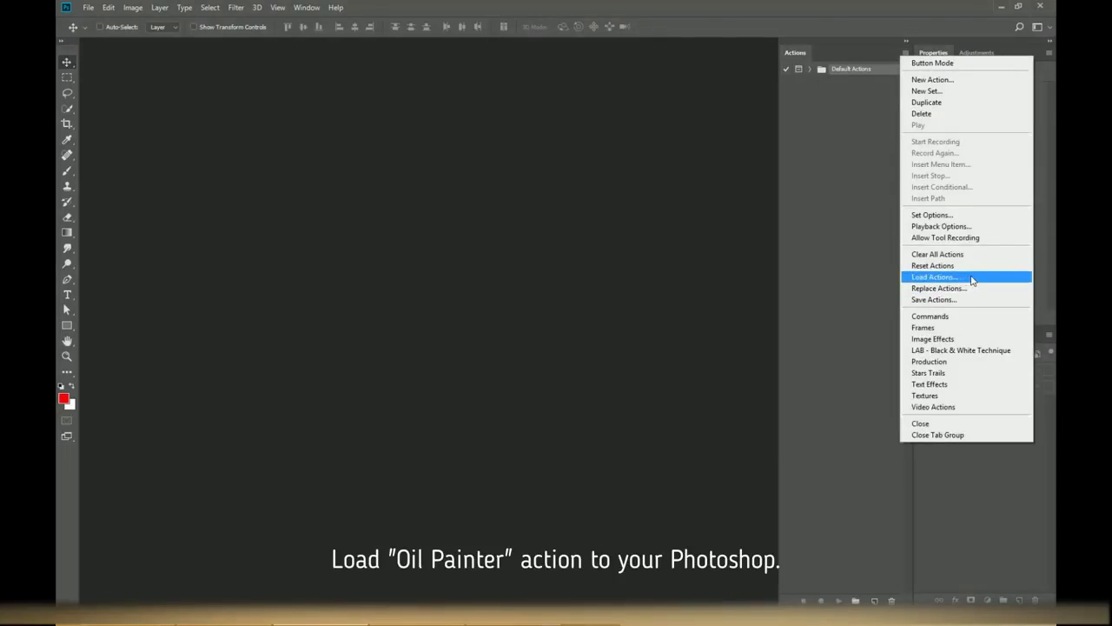
click(972, 277)
click(252, 85)
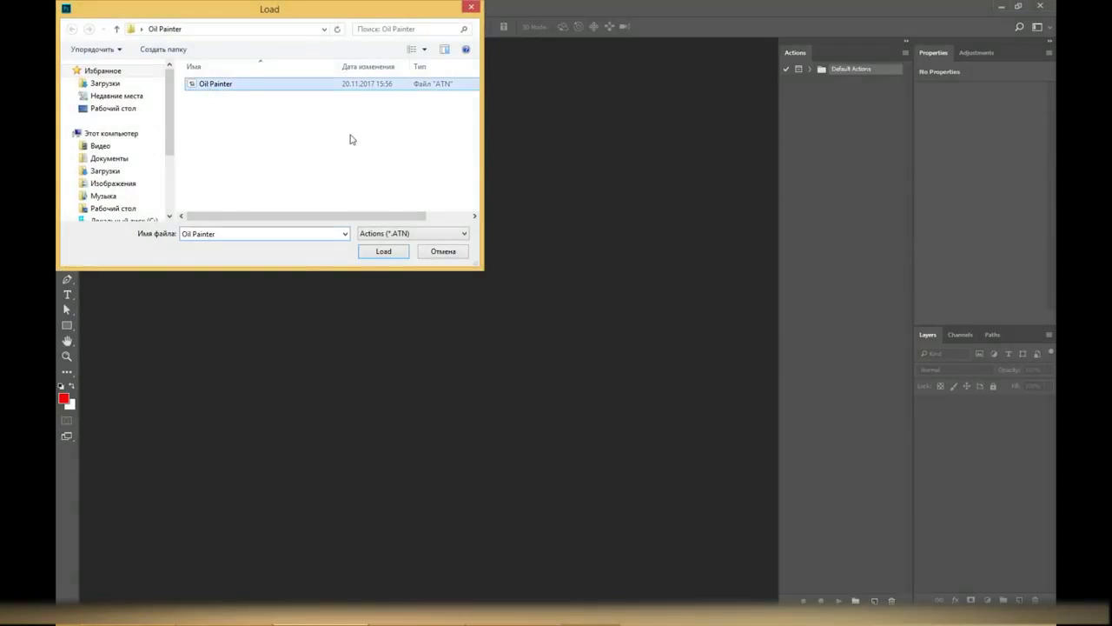
click(384, 251)
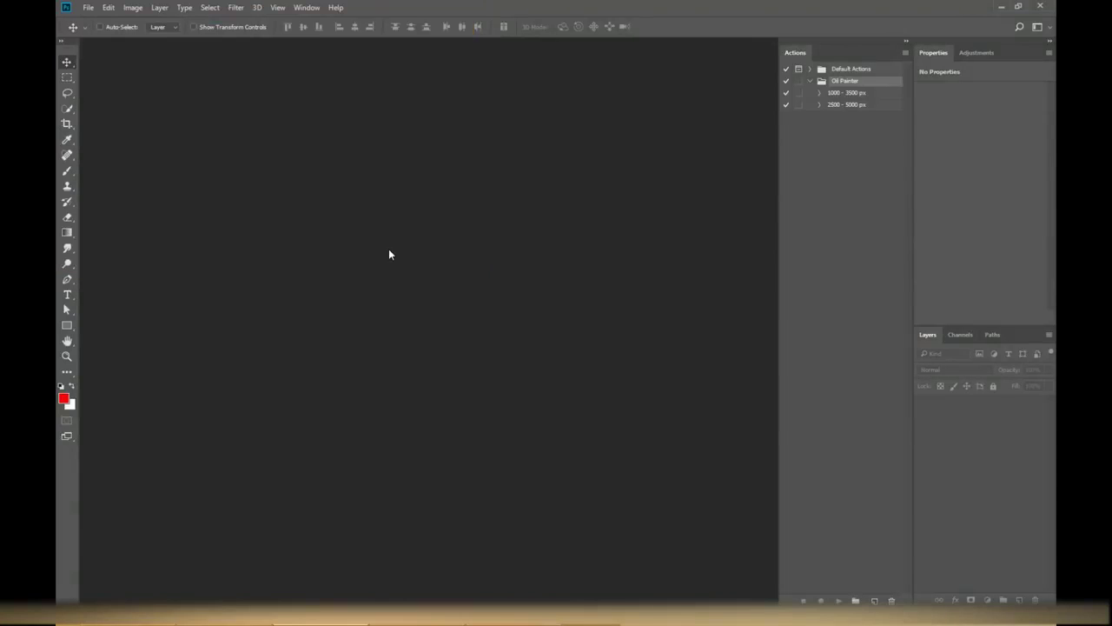
click(857, 105)
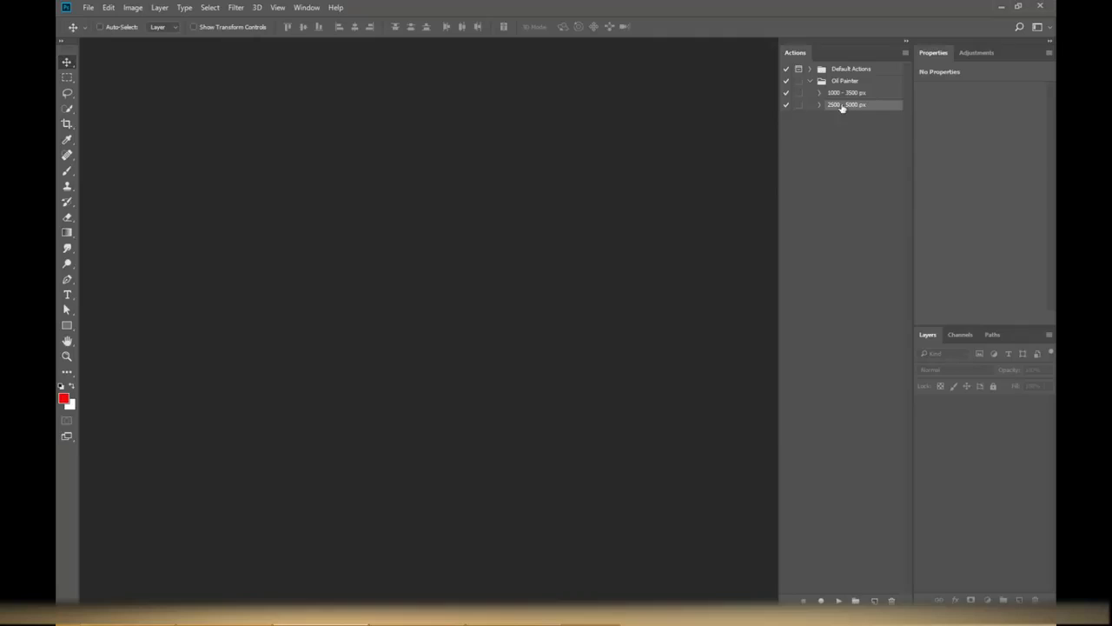
click(109, 7)
mouse_move(139, 369)
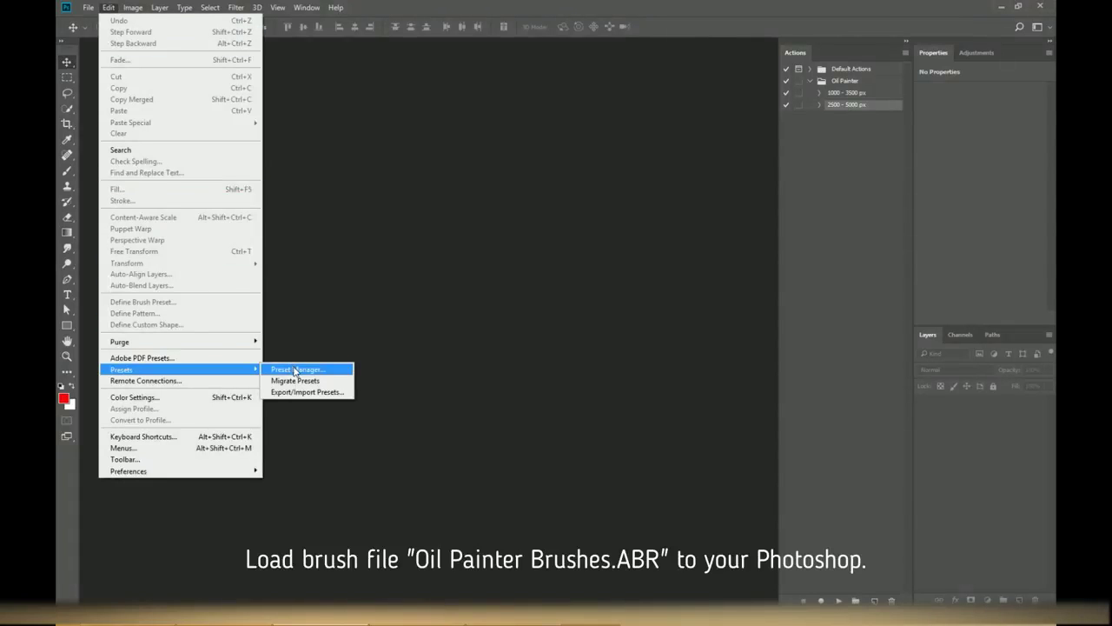
- Load Oil Painter Brushes.abr into brush presets via the Preset Manager, then close it
click(295, 370)
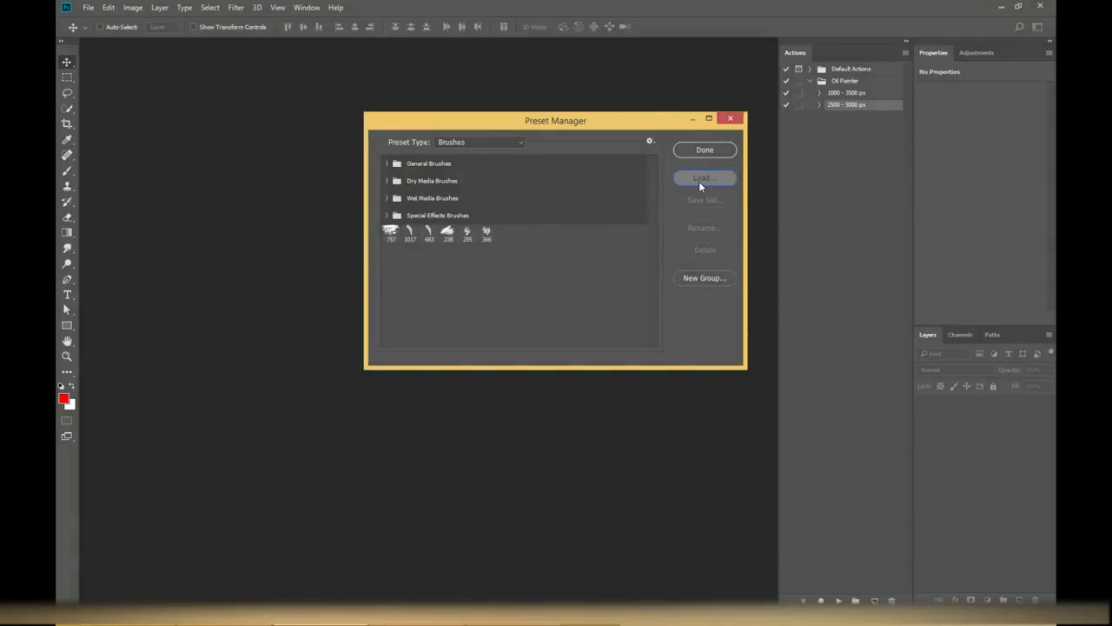
click(703, 178)
click(556, 216)
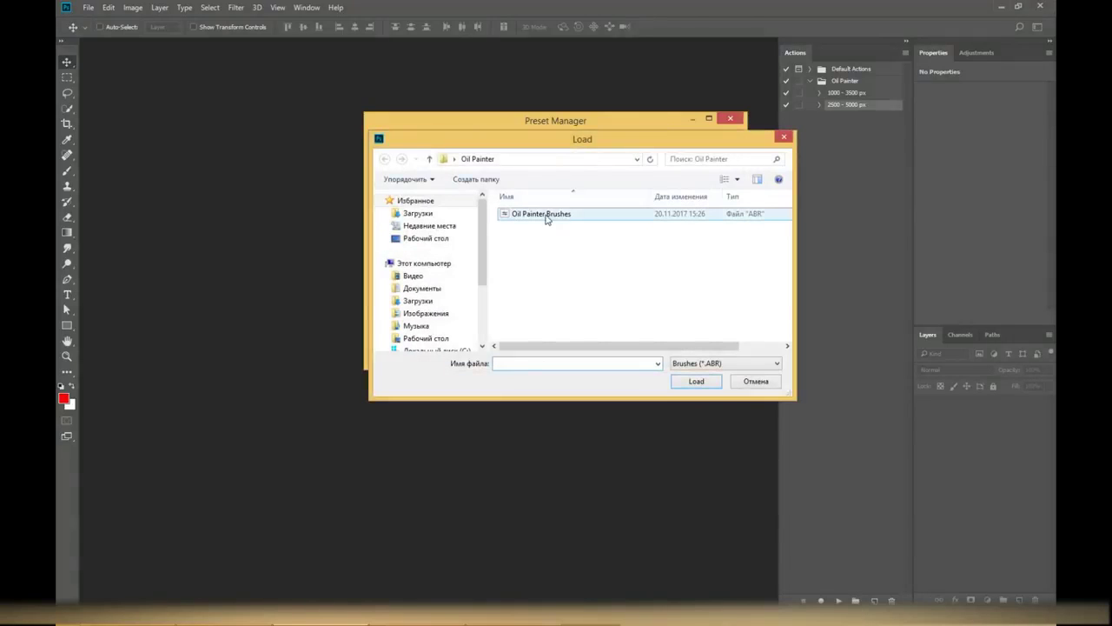
click(708, 388)
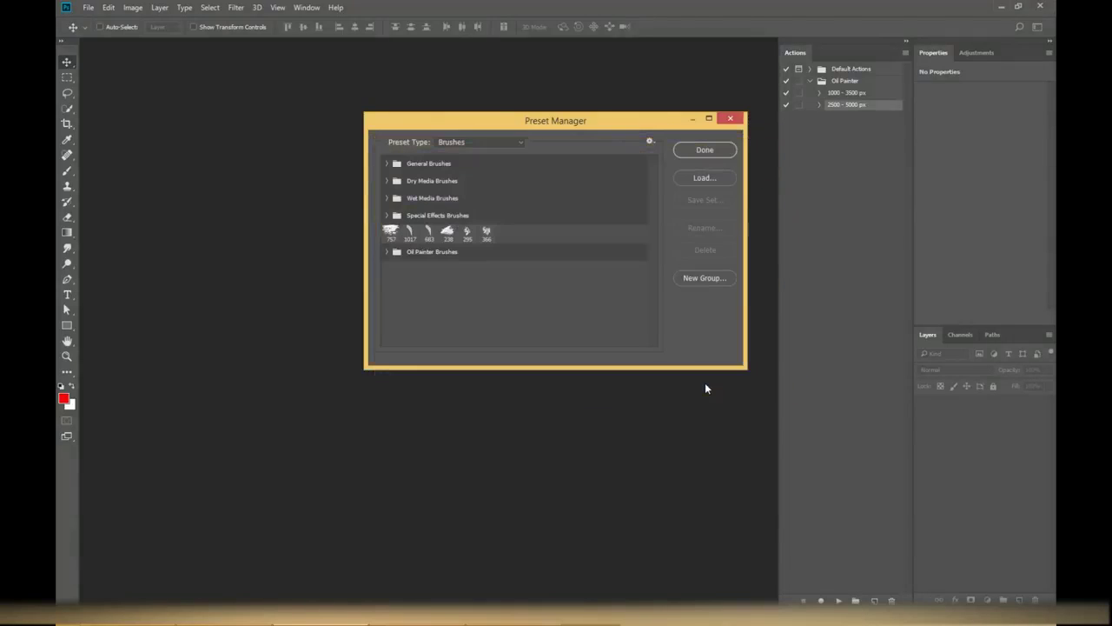
click(383, 252)
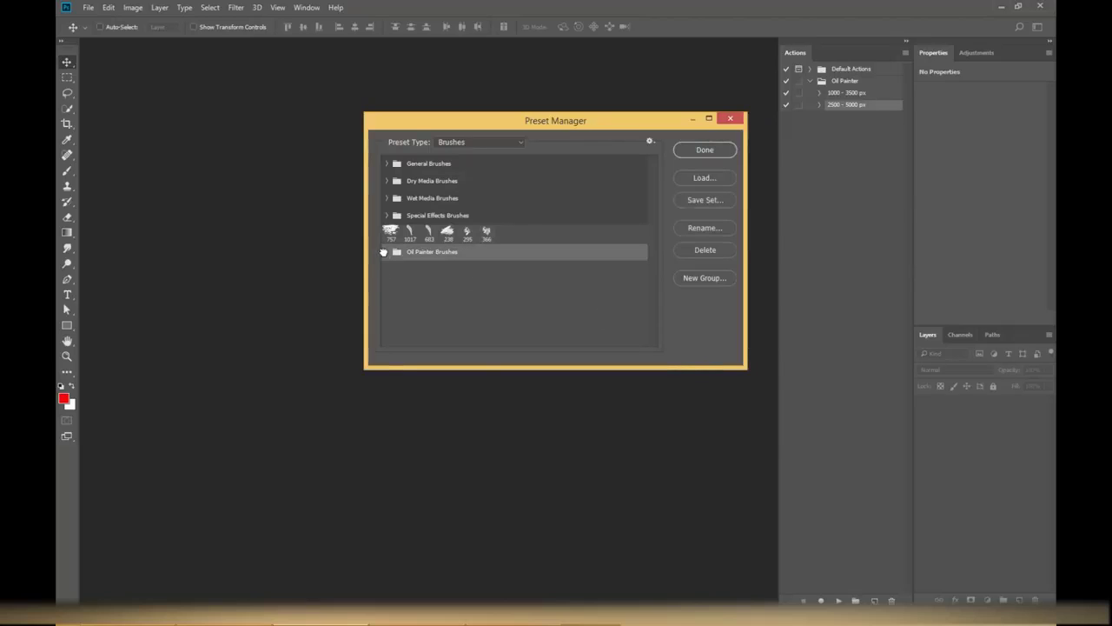
click(387, 252)
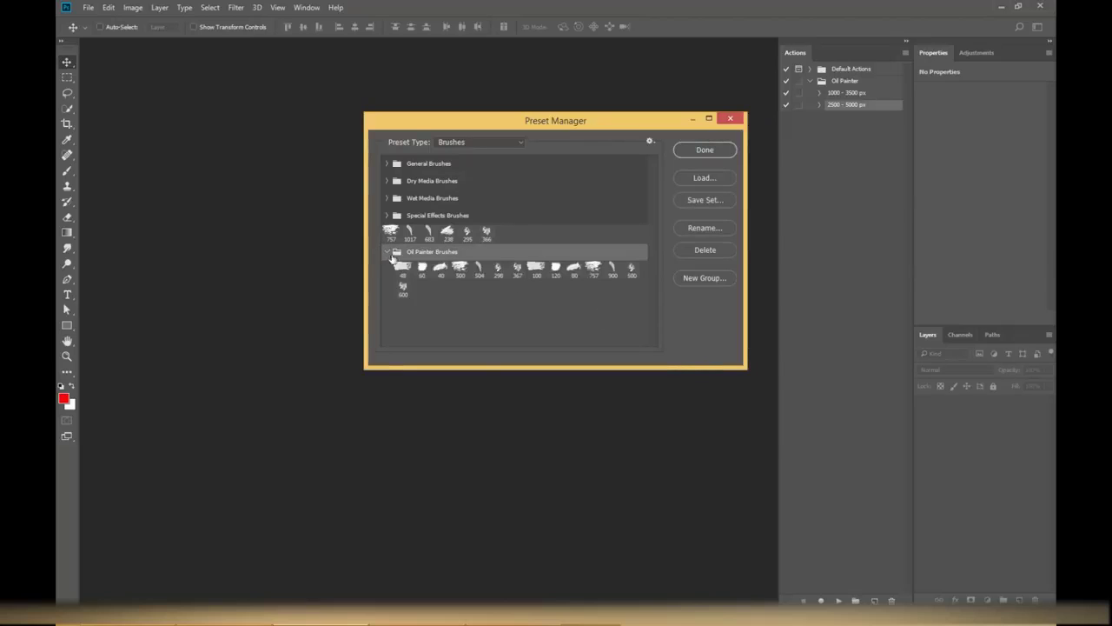
click(699, 152)
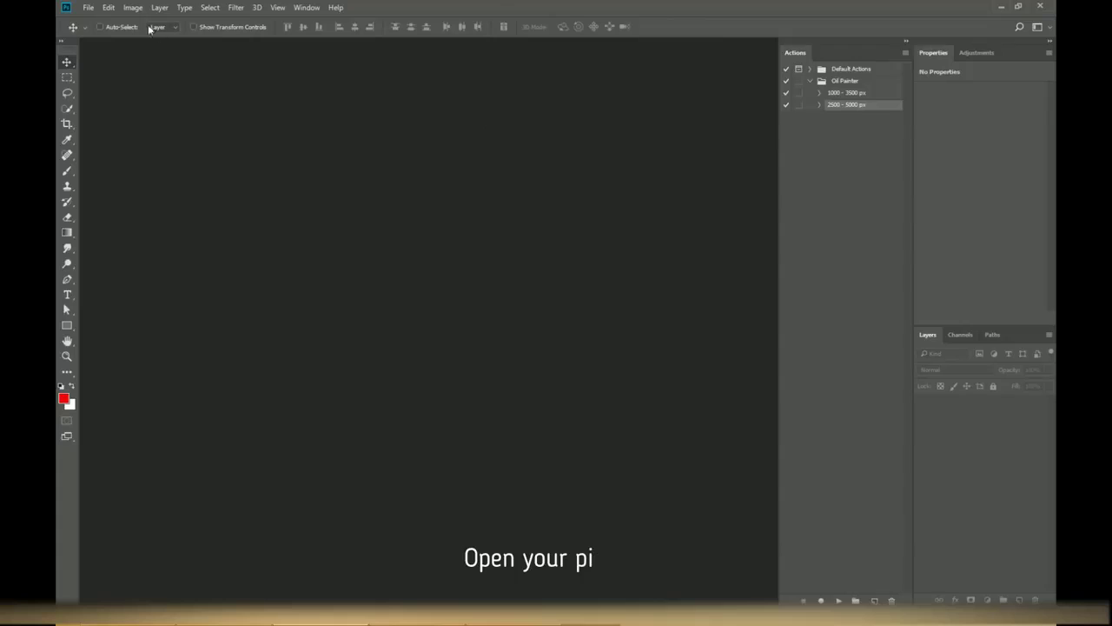
- Open the portrait photo picture.jpeg
click(87, 7)
click(104, 34)
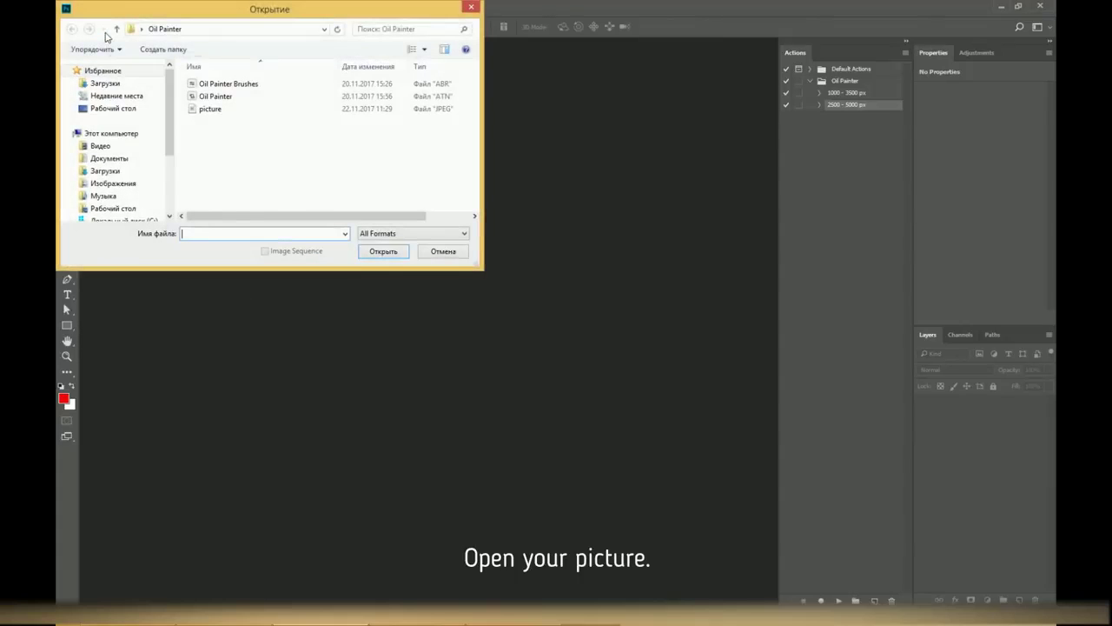
click(211, 108)
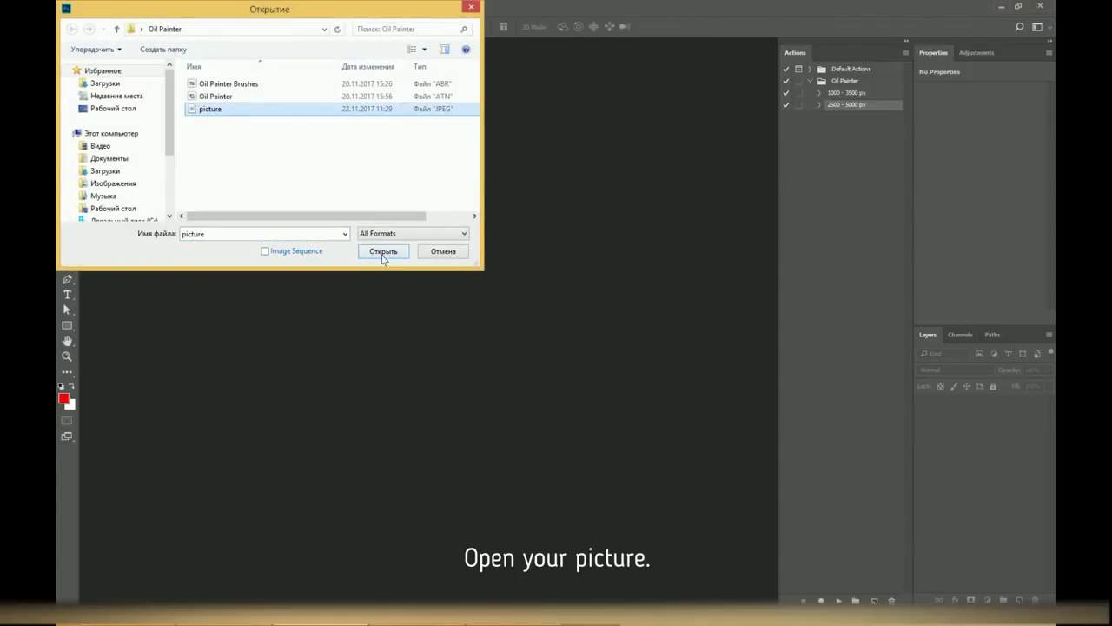
click(382, 252)
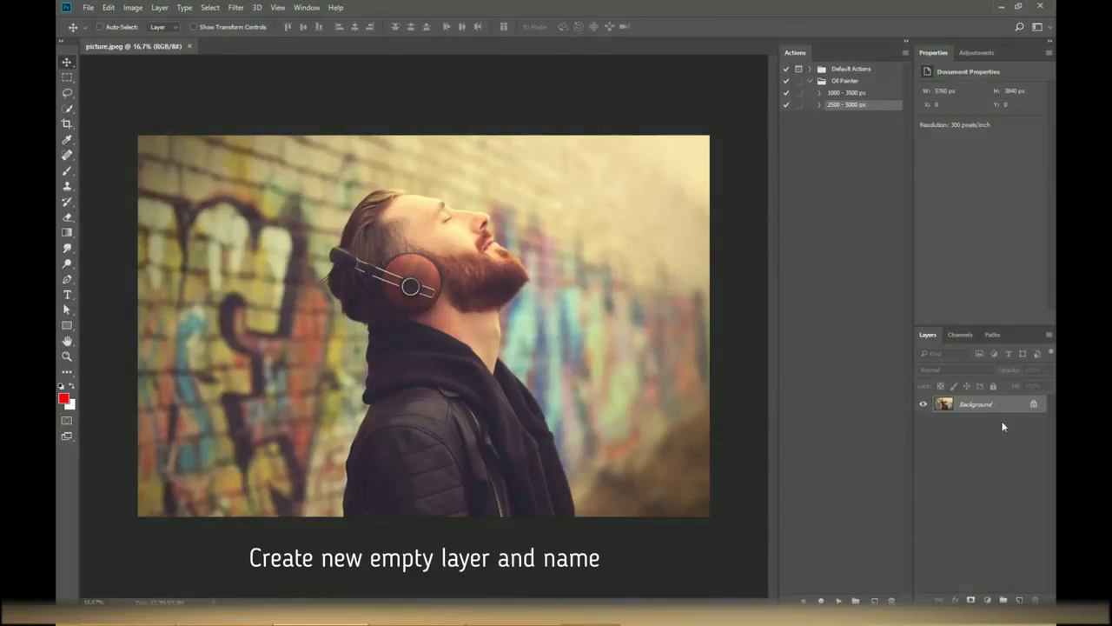
- Add a new empty layer above Background named 'brush'
click(1020, 599)
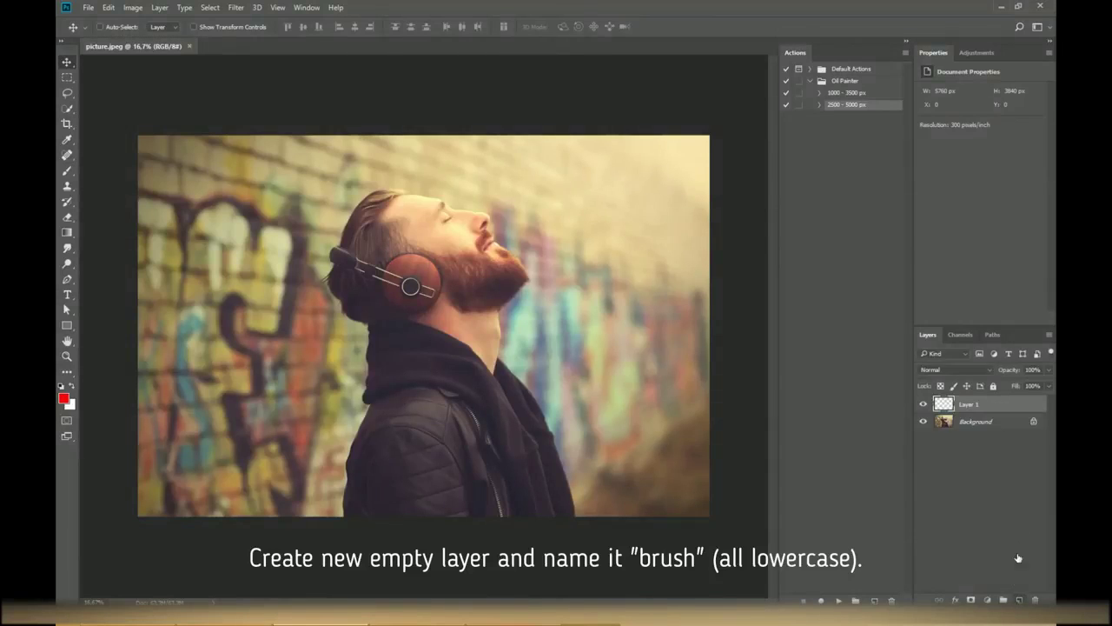
double_click(969, 405)
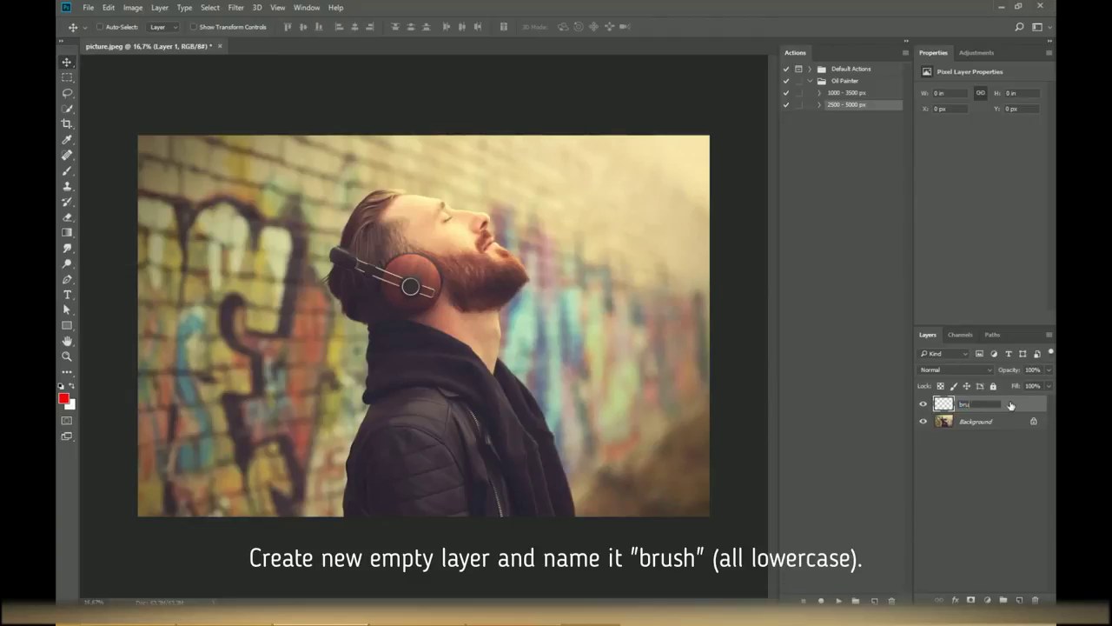
text(brush)
key(Return)
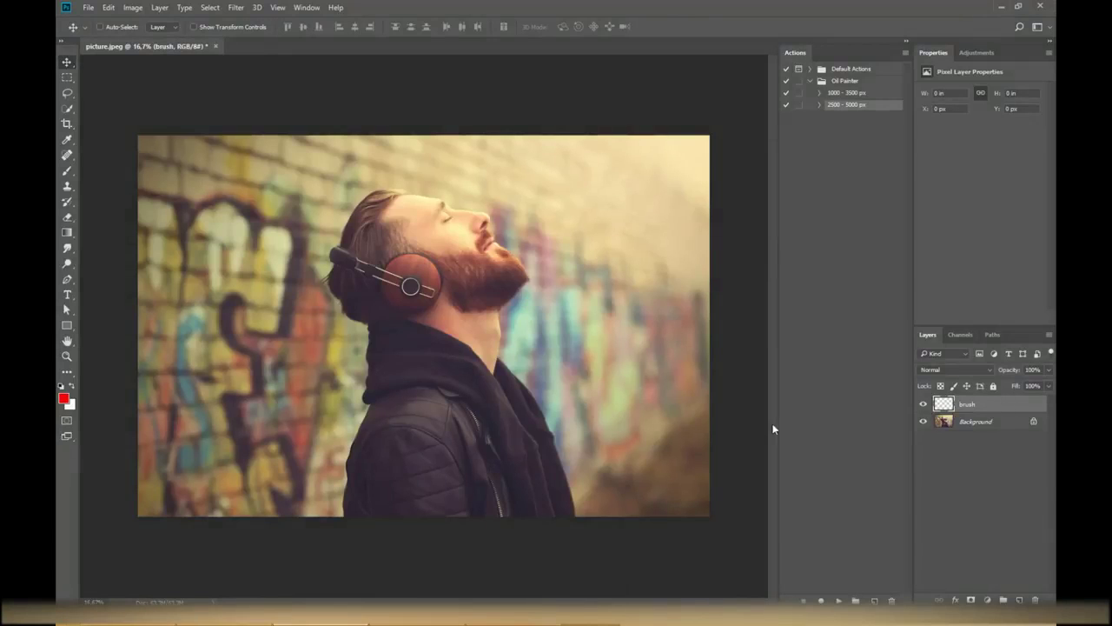
- Set up a Soft Round brush at size 200 with white as the foreground colour
key(b)
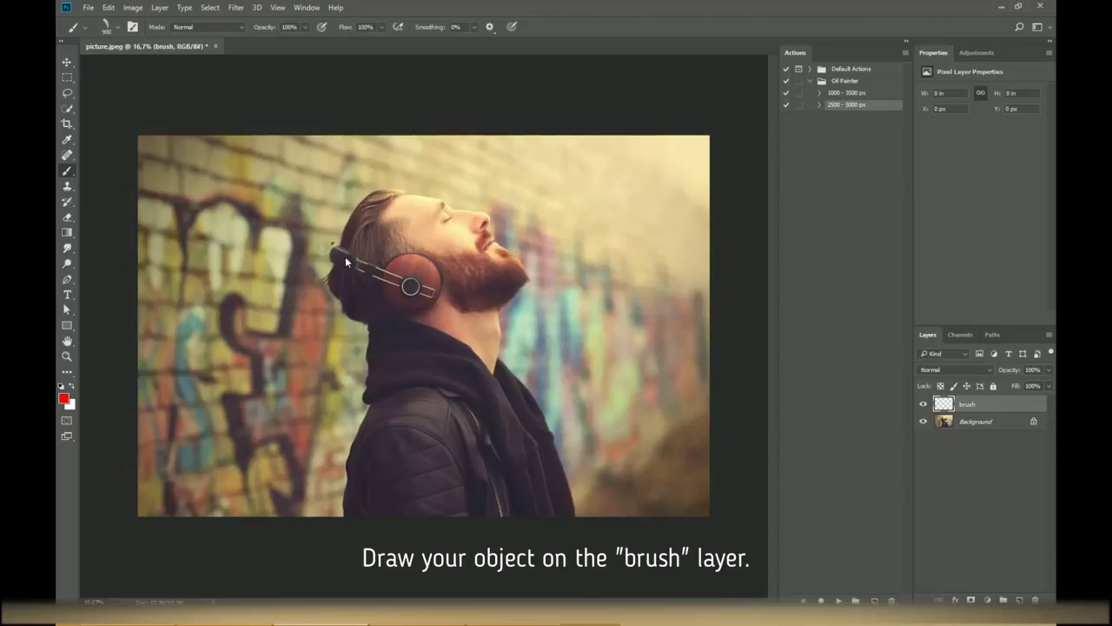
right_click(331, 251)
click(361, 325)
click(616, 112)
key(bracketleft)
key(bracketleft)
key(bracketleft)
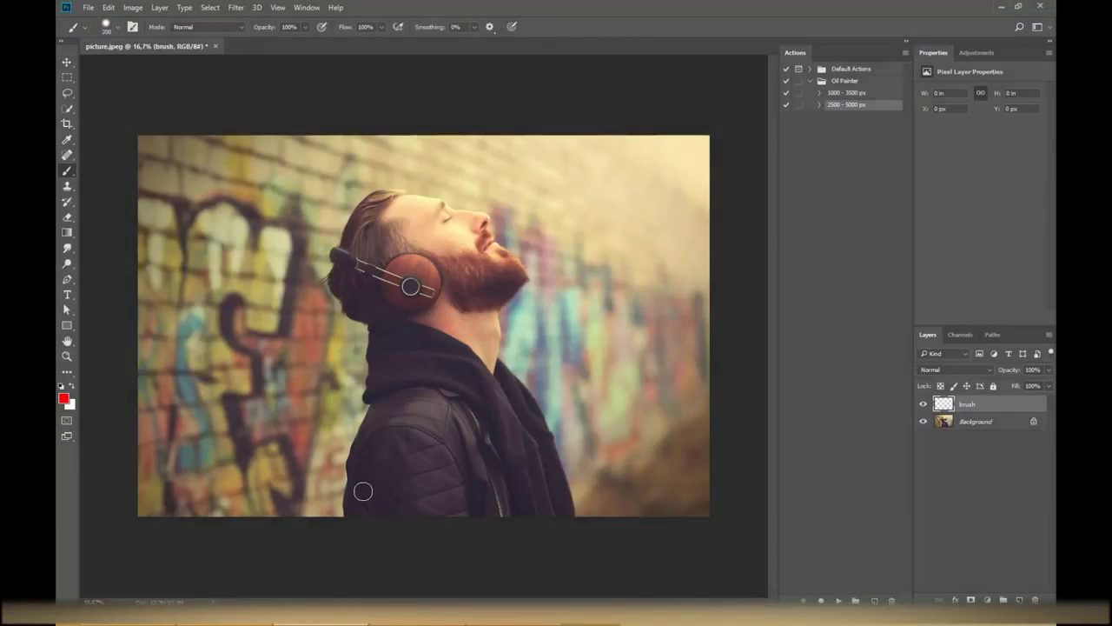
key(x)
- Paint white over the jacket, face, beard, neck and shoulder edges
mouse_move(353, 513)
mouse_down()
mouse_move(390, 303)
mouse_move(323, 290)
mouse_move(434, 230)
mouse_up()
scroll(367, 447, up, 5)
drag(356, 374, 278, 442)
drag(347, 296, 545, 362)
mouse_move(658, 452)
mouse_down()
mouse_move(452, 347)
mouse_move(487, 452)
mouse_up()
drag(368, 255, 356, 141)
mouse_move(452, 373)
mouse_down()
mouse_move(399, 599)
mouse_move(399, 296)
mouse_up()
mouse_move(356, 226)
mouse_down()
mouse_move(449, 343)
mouse_move(392, 121)
mouse_up()
mouse_move(286, 95)
mouse_down()
mouse_move(382, 183)
mouse_move(500, 424)
mouse_up()
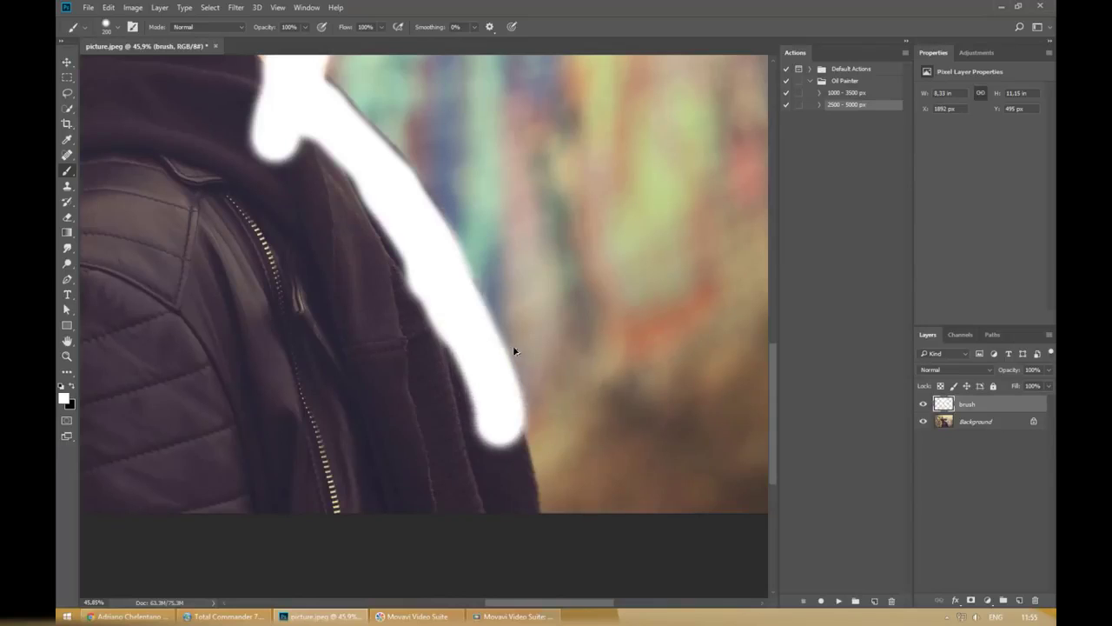
drag(513, 345, 512, 246)
- At 25% zoom, fill the remaining jacket, body and headphone gap, then shrink the brush to 150
key(ctrl+0)
key(ctrl+plus)
mouse_move(330, 380)
mouse_down()
mouse_move(564, 566)
mouse_move(517, 403)
mouse_move(445, 452)
mouse_move(348, 174)
mouse_move(385, 422)
mouse_move(317, 228)
mouse_move(417, 278)
mouse_up()
drag(547, 456, 535, 403)
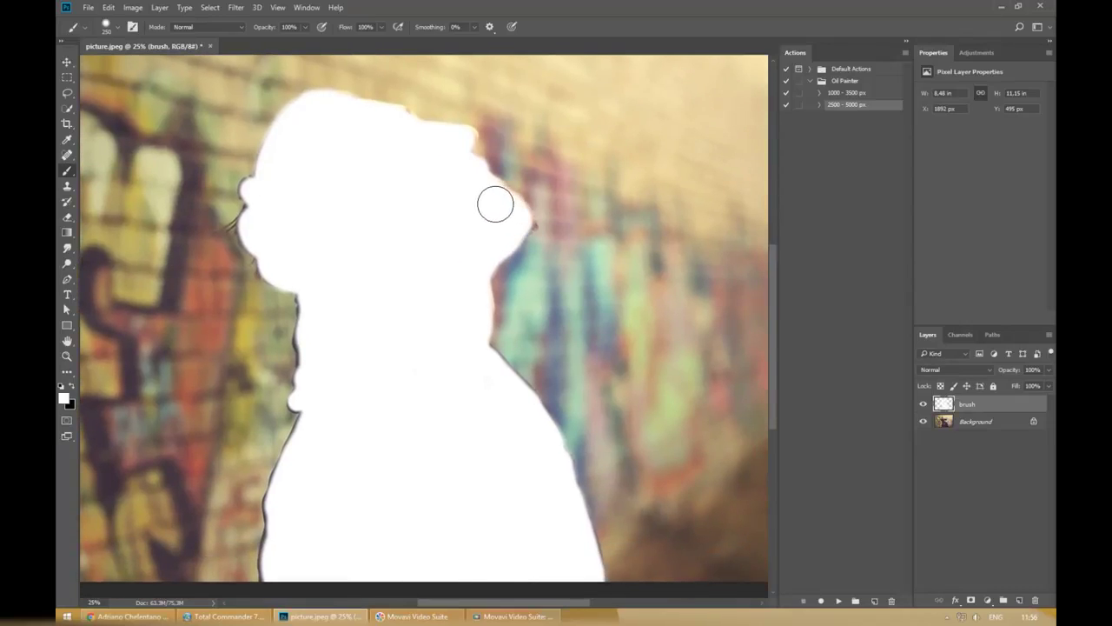
key(bracketleft)
key(bracketleft)
key(bracketleft)
drag(382, 488, 316, 409)
- Toggle the brush layer to check coverage and reposition the white silhouette
key(v)
click(923, 404)
click(924, 404)
mouse_move(461, 426)
mouse_down()
mouse_move(527, 318)
mouse_move(431, 423)
mouse_up()
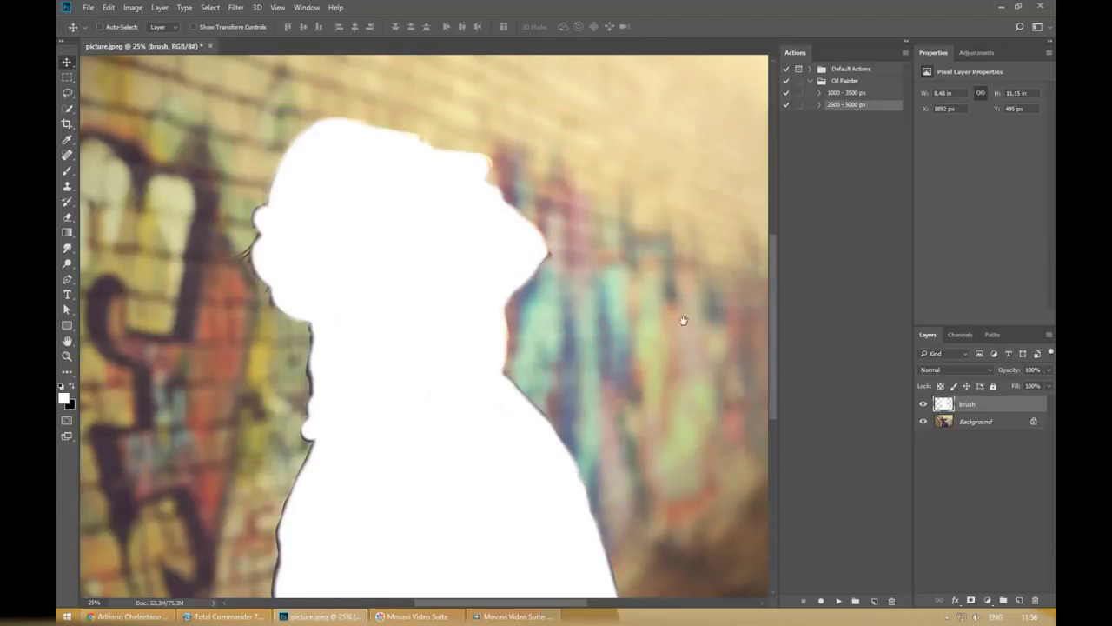
mouse_move(579, 343)
mouse_down()
mouse_move(583, 241)
mouse_move(535, 400)
mouse_move(630, 293)
mouse_move(635, 305)
mouse_up()
- Set the image width to 3500 px in Image Size
click(857, 93)
click(134, 7)
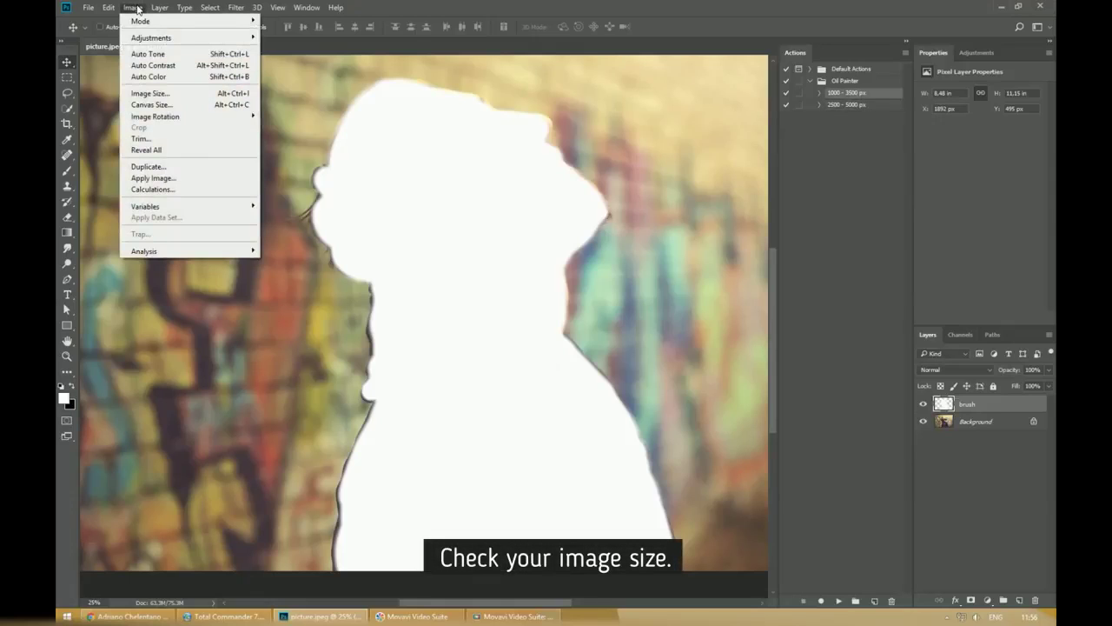
click(170, 96)
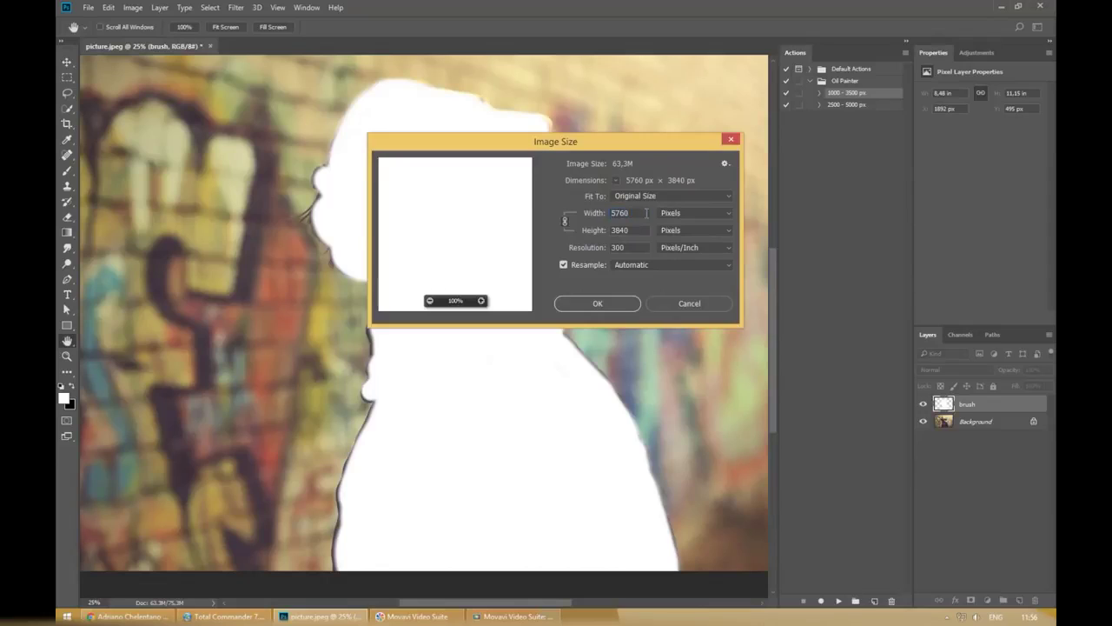
key(Tab)
click(635, 212)
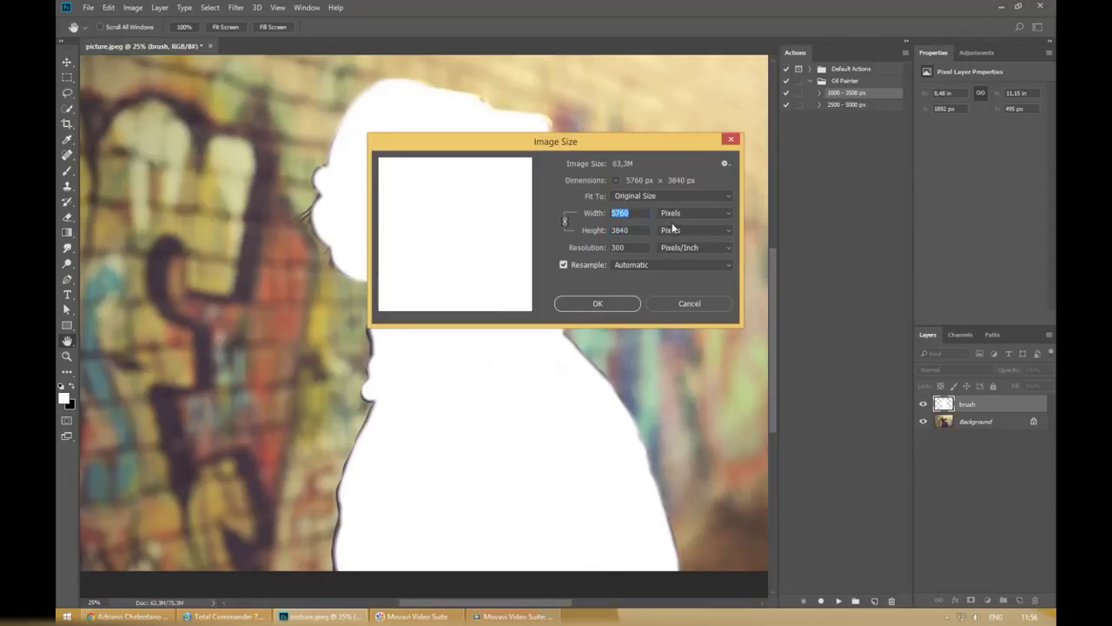
text(3500)
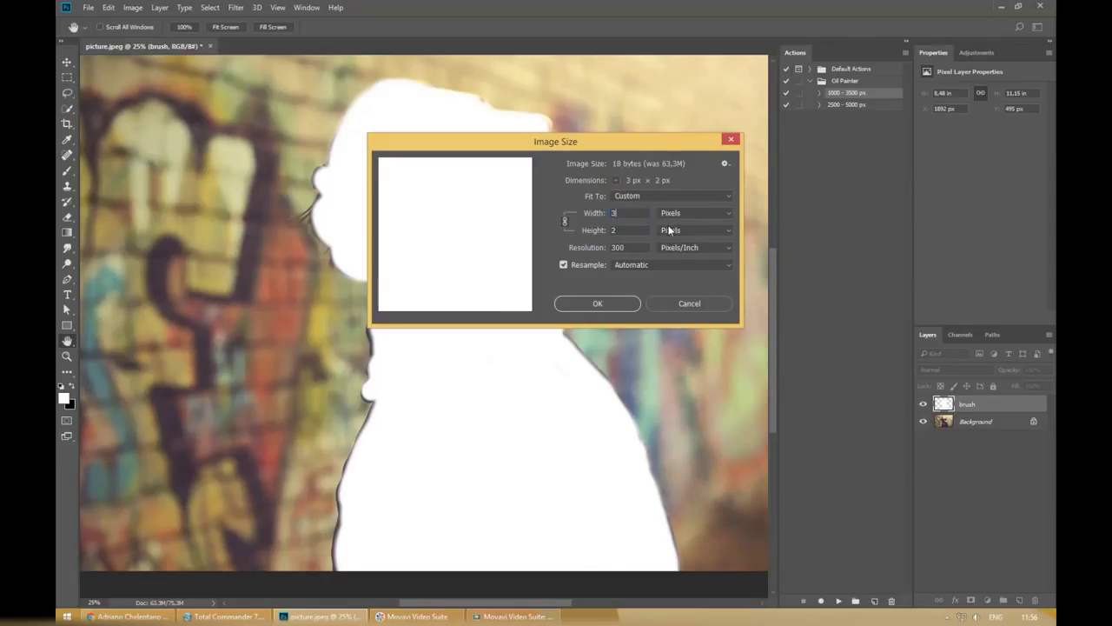
click(630, 304)
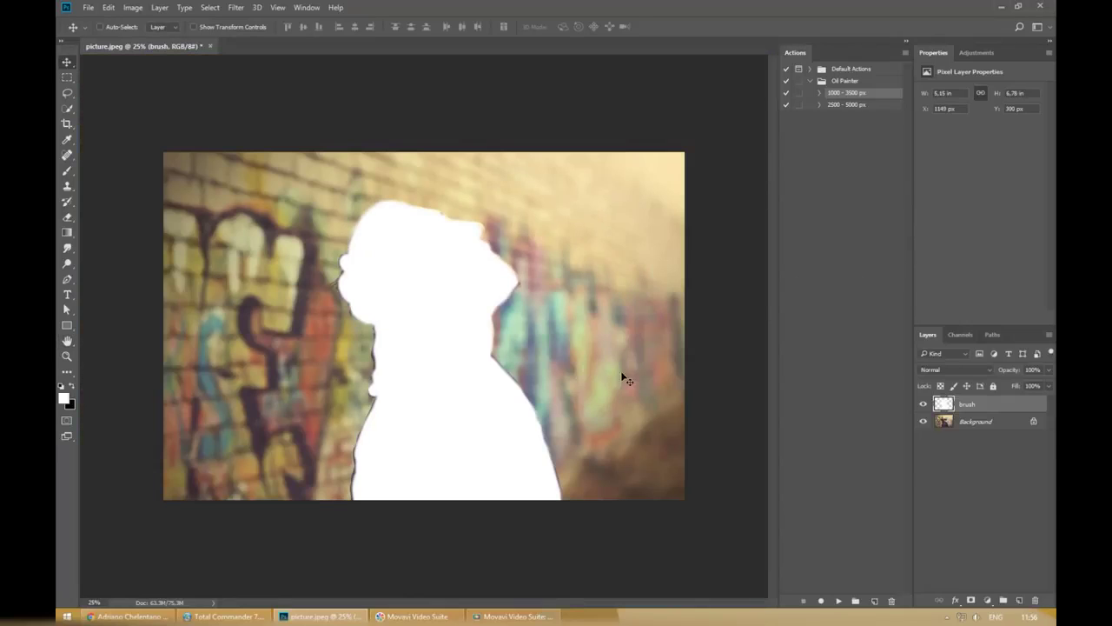
- Recheck Image Size for 3500 × 2333 px and select the 2500 - 5000 px action
key(ctrl+plus)
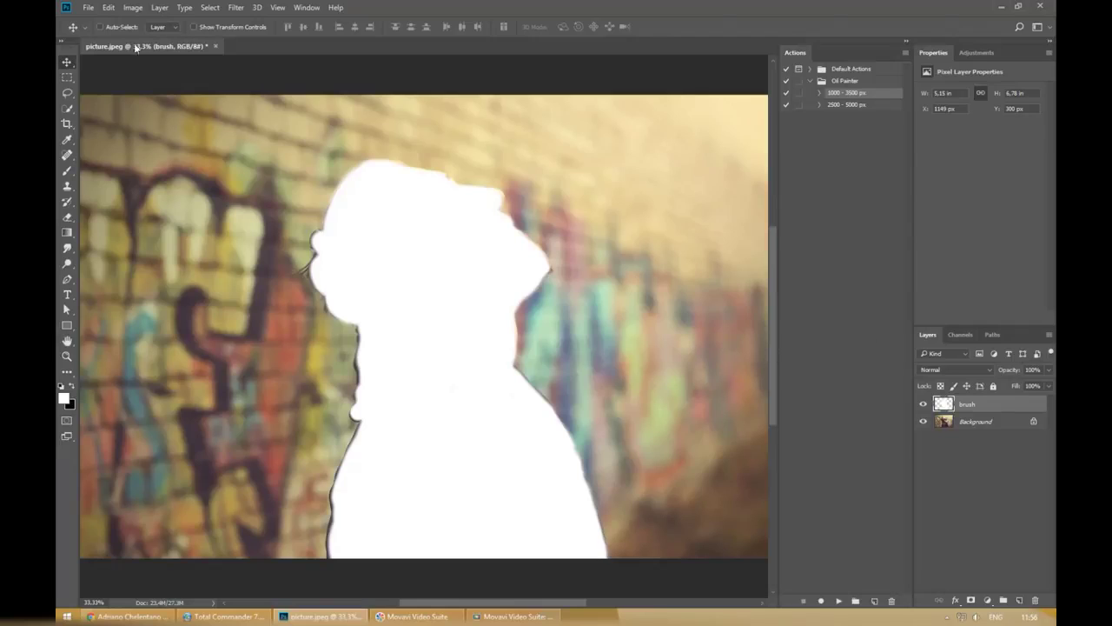
click(133, 7)
click(174, 100)
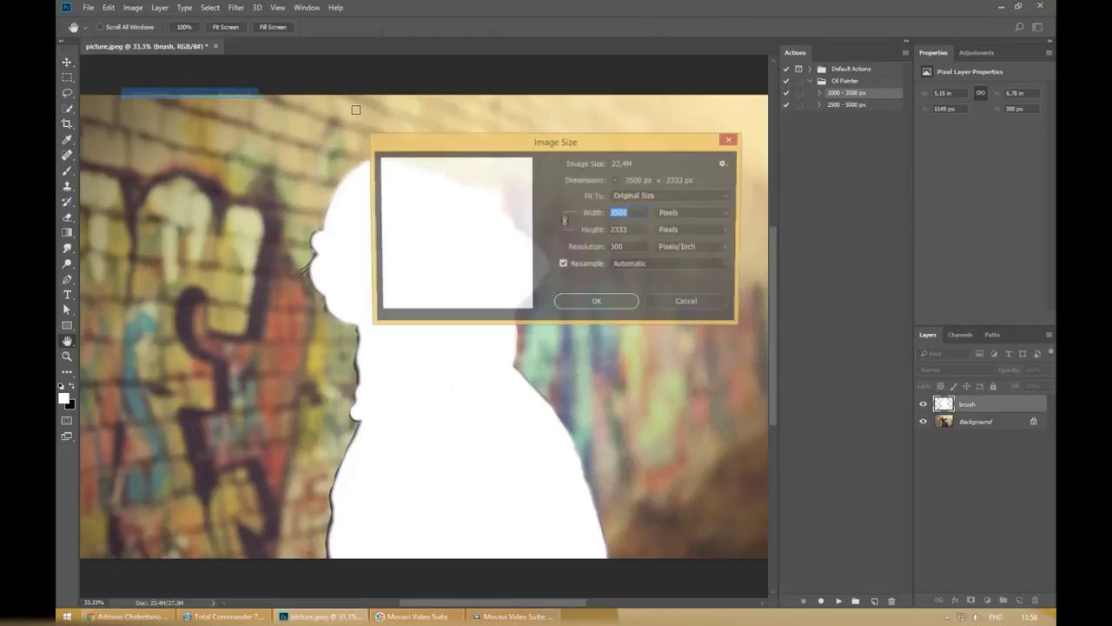
click(633, 212)
double_click(632, 230)
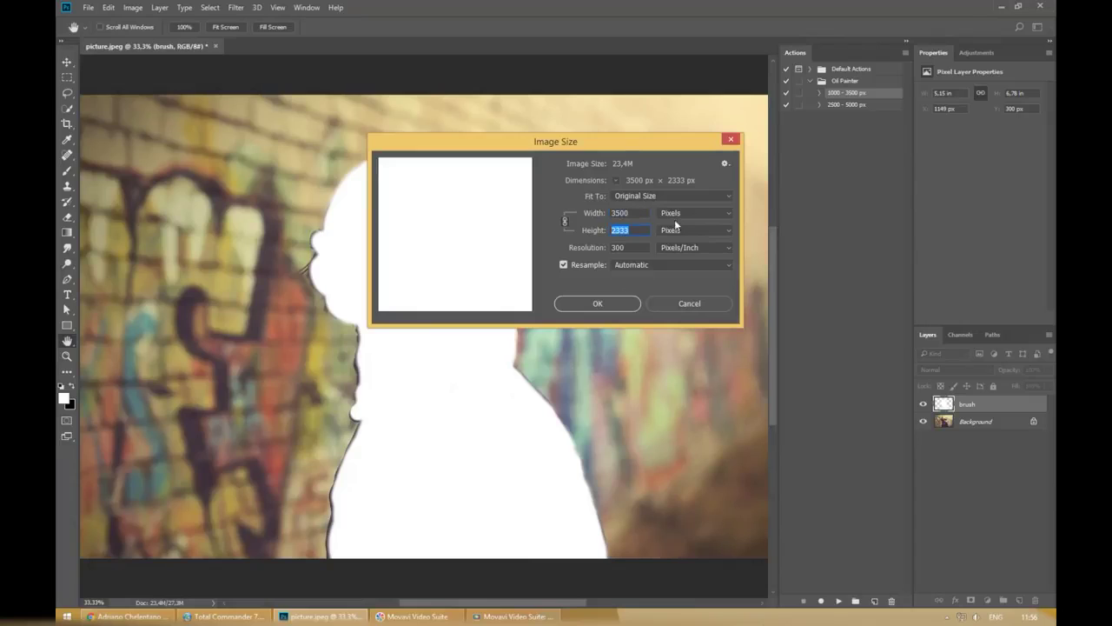
click(728, 140)
click(865, 108)
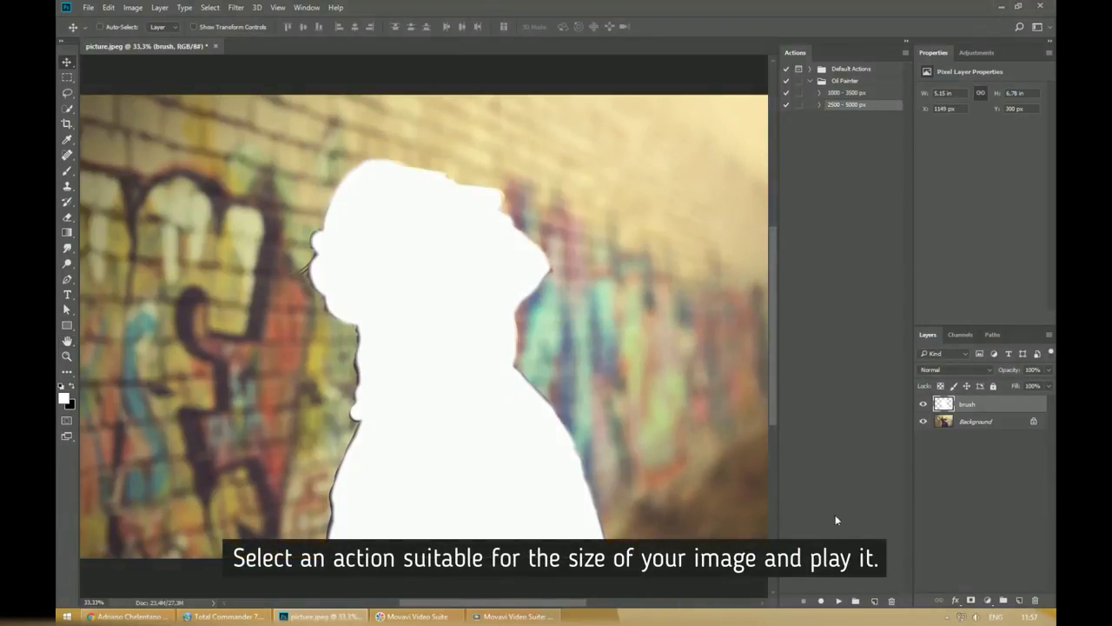
- Play the 2500 - 5000 px Oil Painter action and let it finish
click(839, 601)
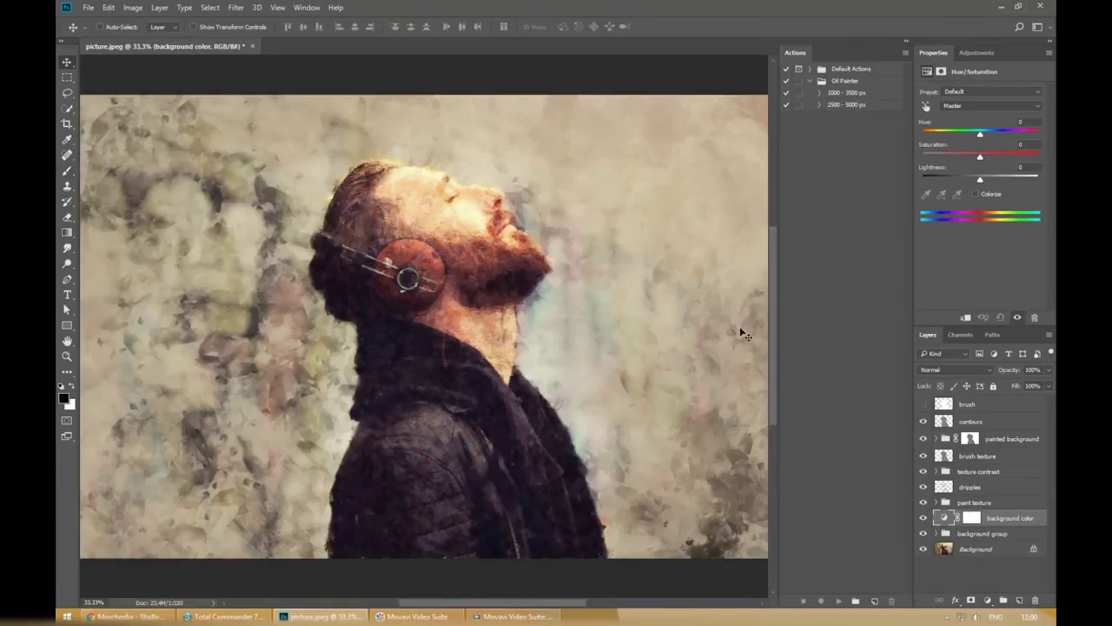
key(Tab)
key(ctrl+plus)
mouse_move(674, 296)
mouse_down()
mouse_move(661, 350)
mouse_move(635, 367)
mouse_move(549, 199)
mouse_up()
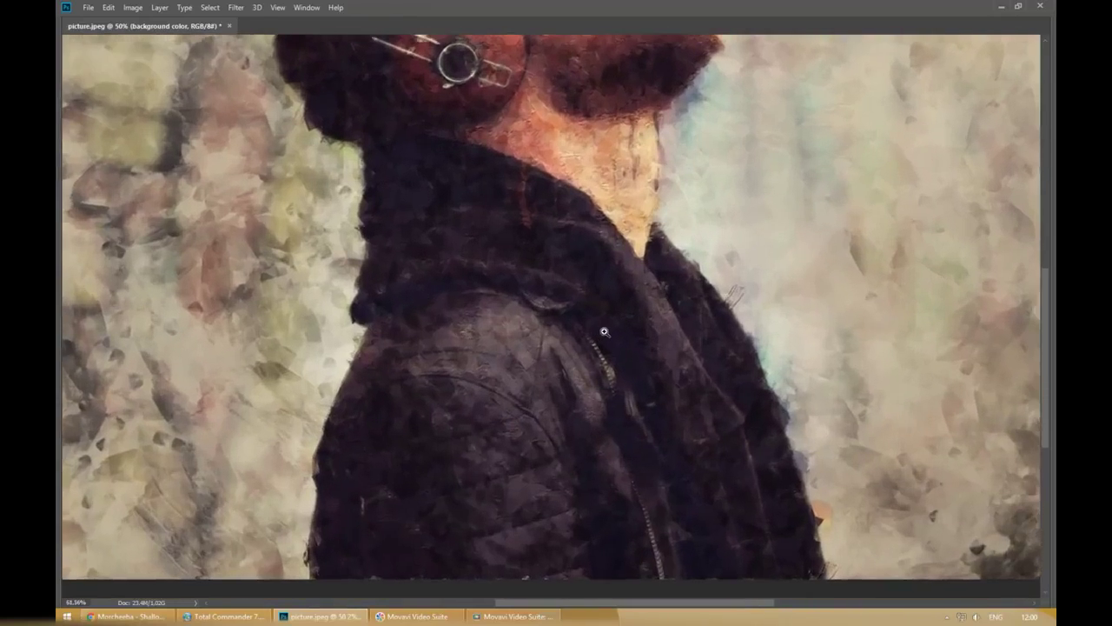
drag(603, 327, 602, 331)
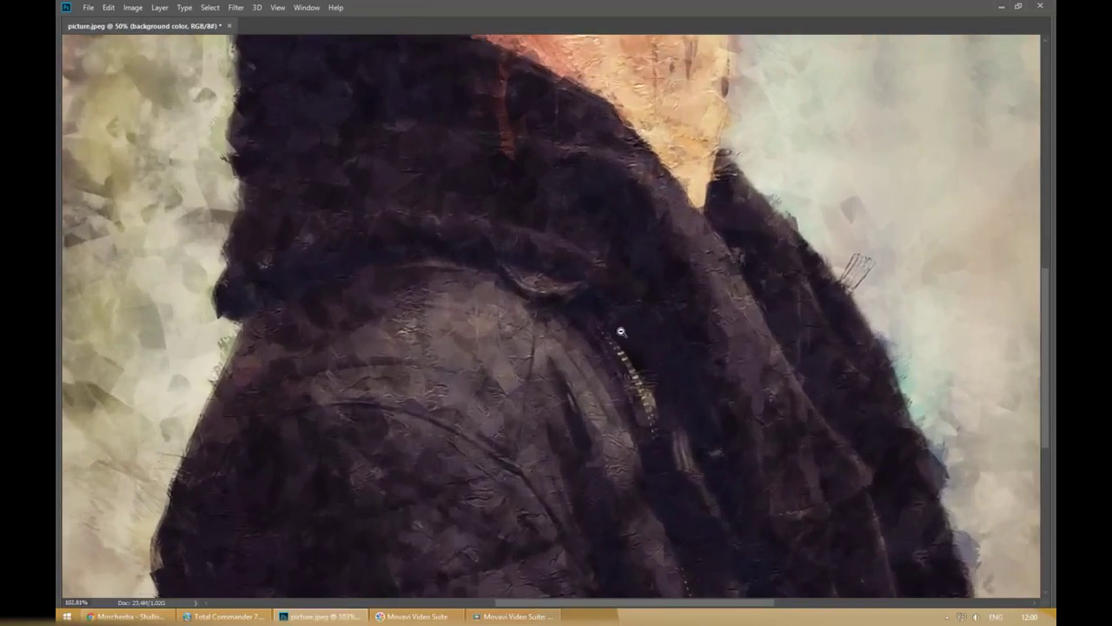
drag(613, 255, 649, 411)
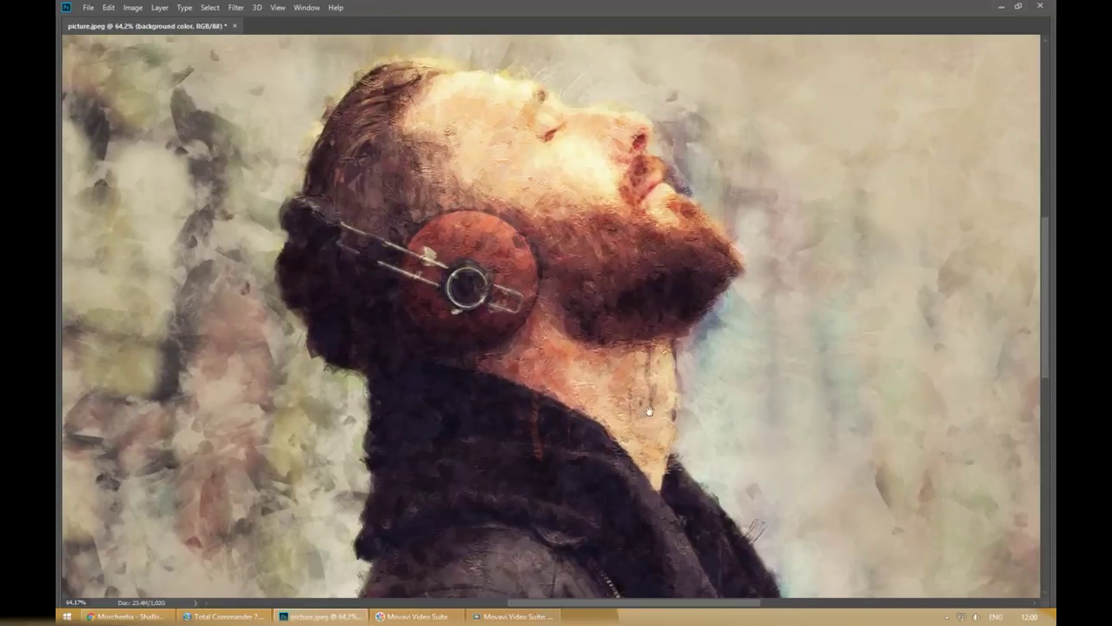
mouse_move(550, 410)
mouse_down()
mouse_move(700, 372)
mouse_move(606, 400)
mouse_move(472, 397)
mouse_up()
key(Tab)
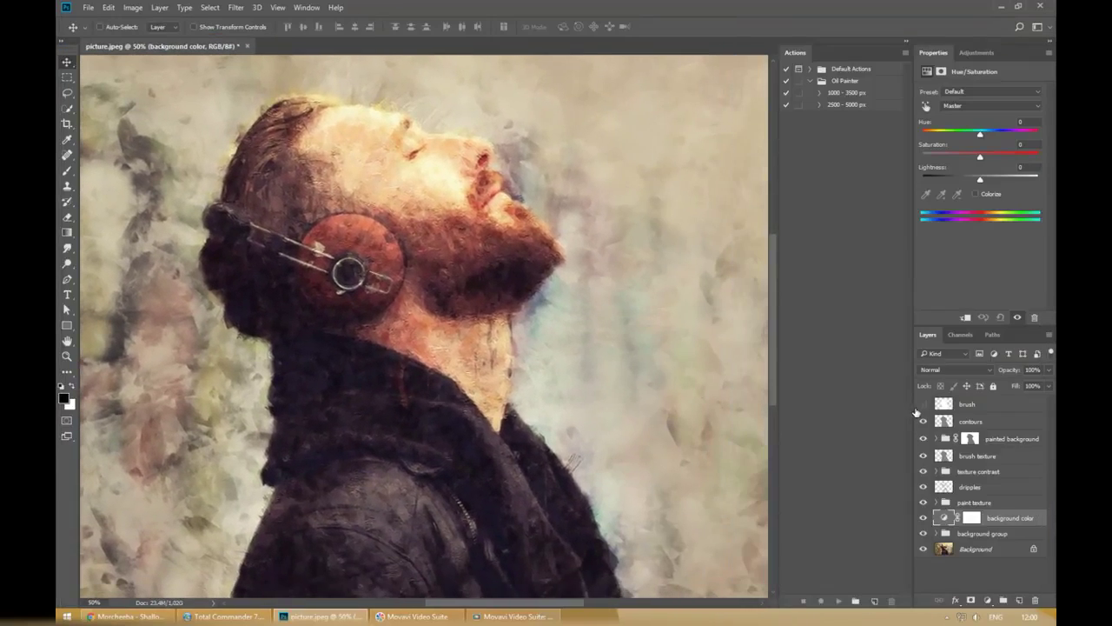
- Compare contours and painted background on and off, then set painted background opacity to 72%
click(923, 421)
click(923, 420)
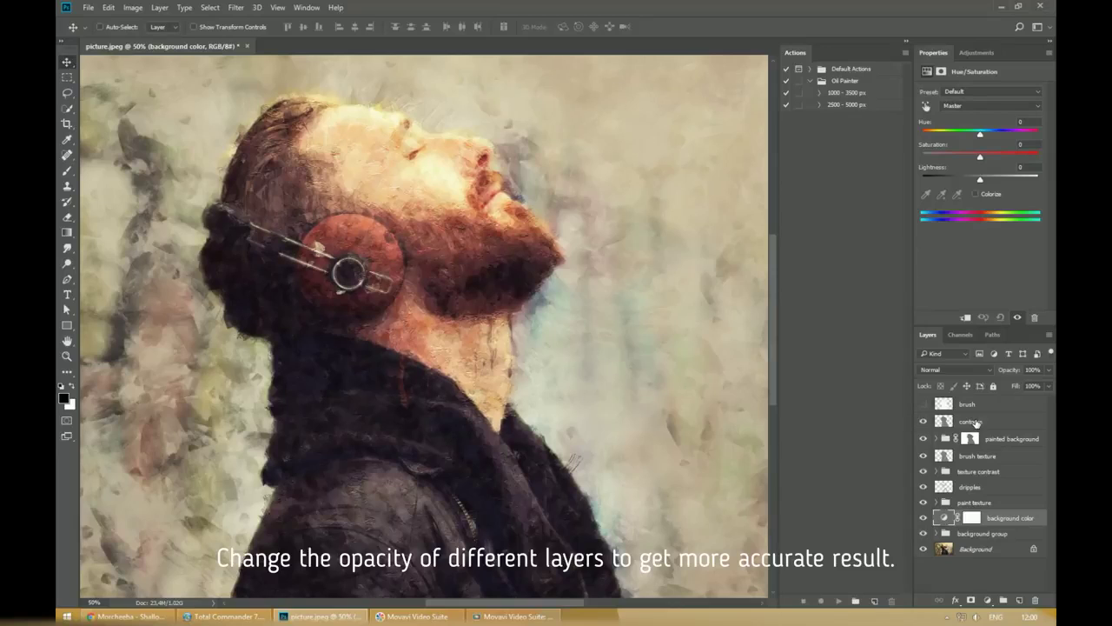
click(989, 422)
click(923, 438)
click(923, 438)
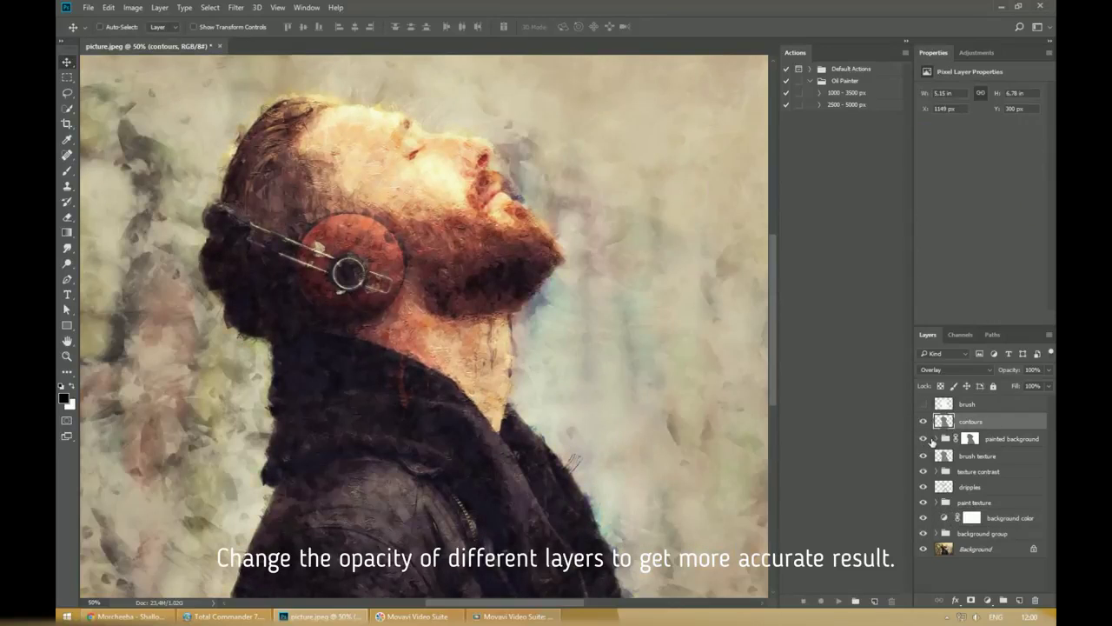
click(970, 438)
click(1049, 370)
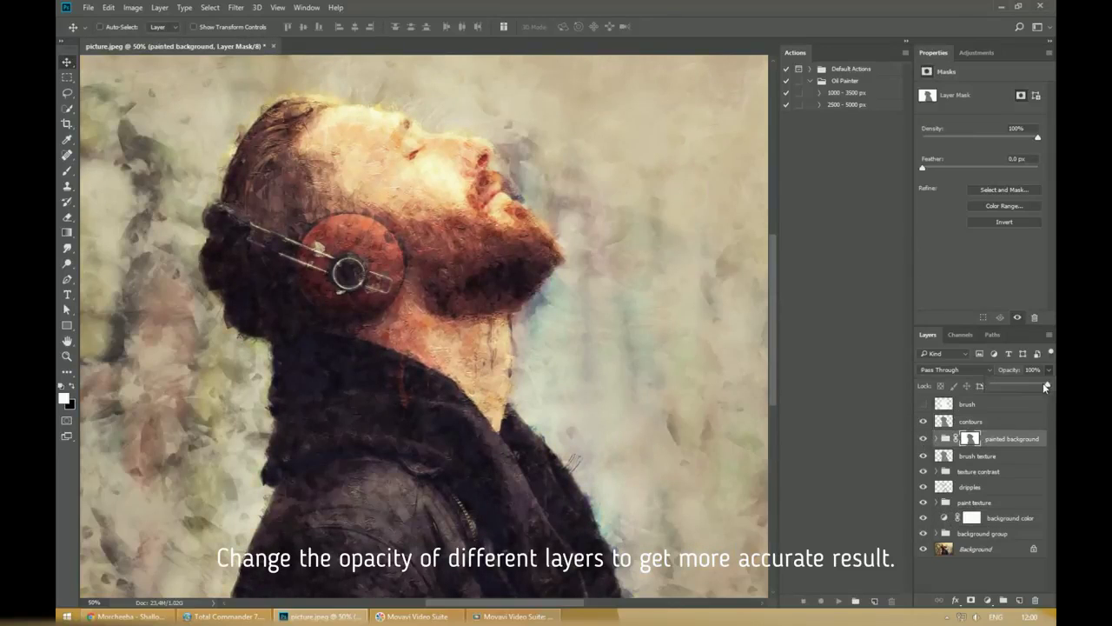
drag(1041, 388, 1037, 389)
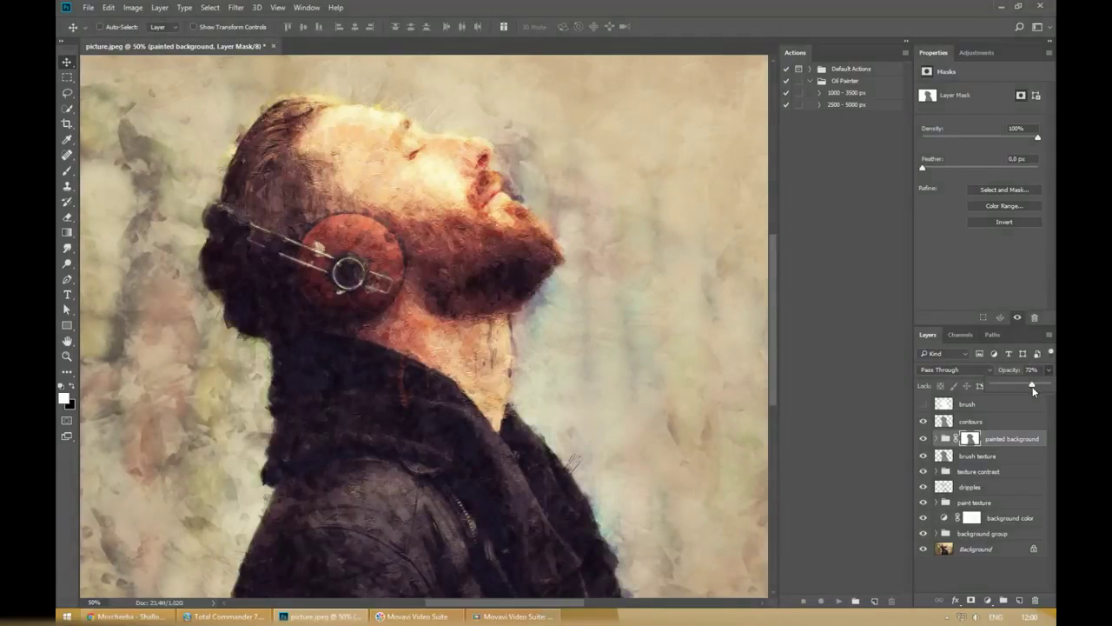
- Lower the texture contrast group to 84% opacity, comparing it and dripples on and off
click(1032, 423)
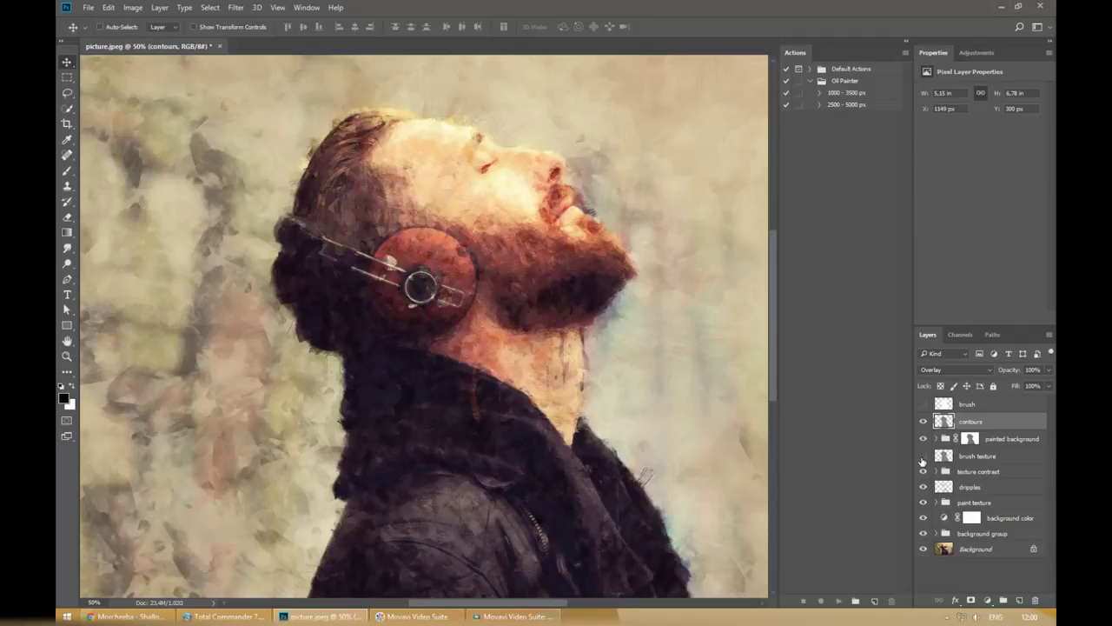
click(1000, 457)
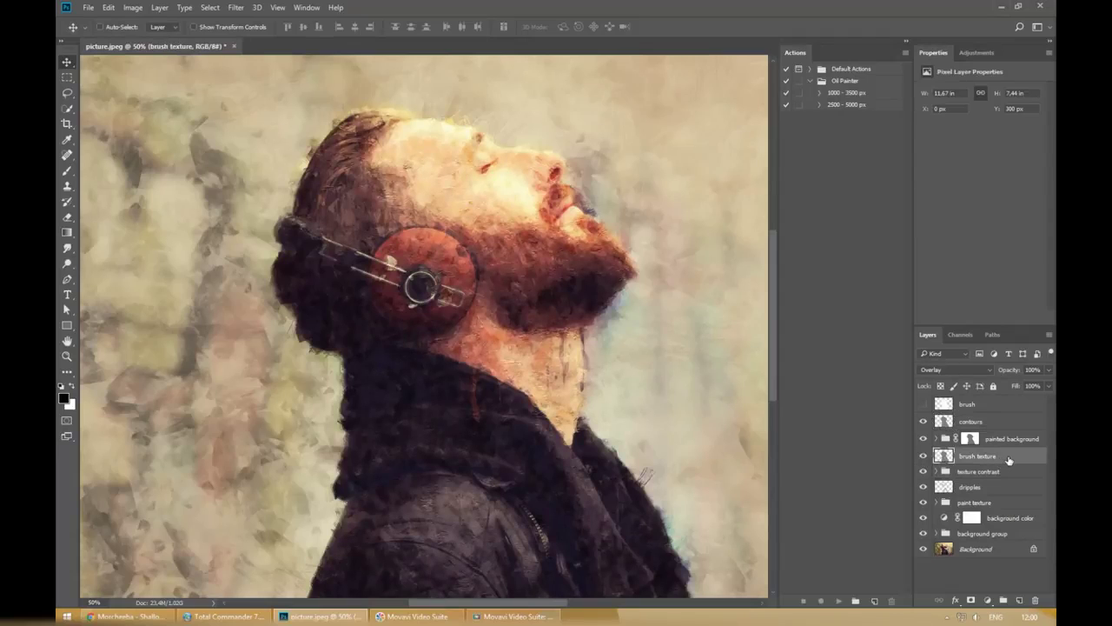
click(966, 471)
click(923, 471)
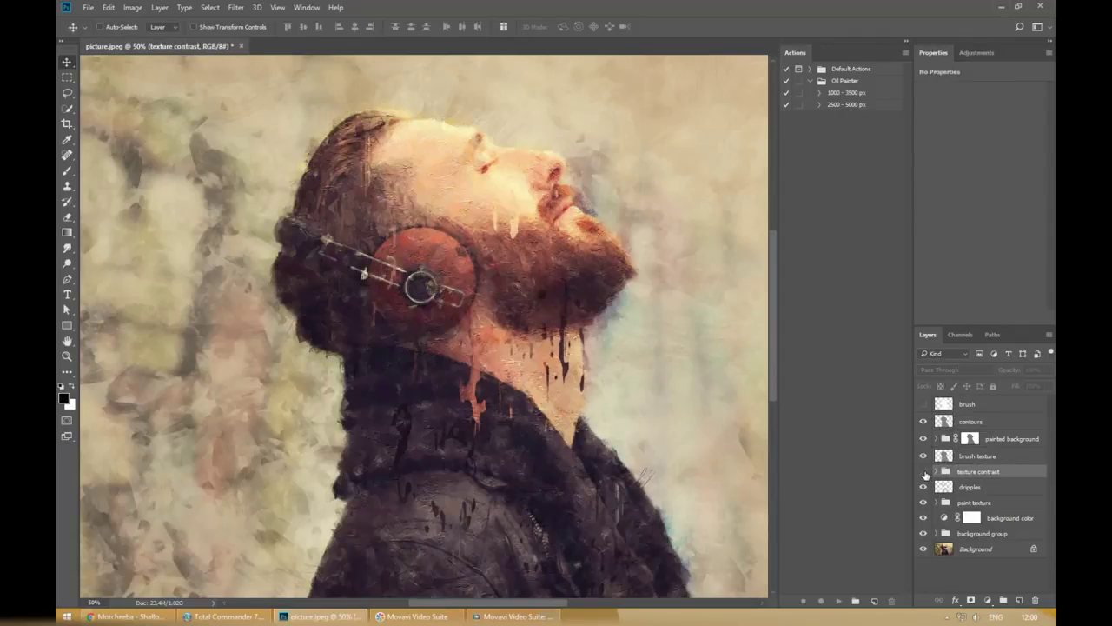
click(924, 471)
drag(1049, 375, 1042, 388)
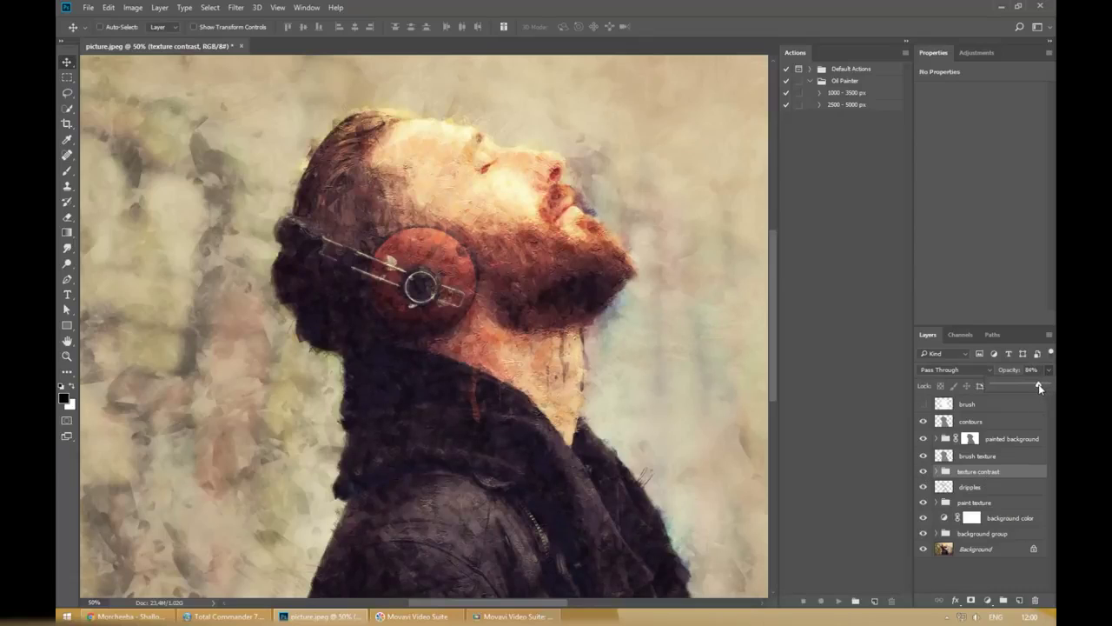
click(924, 488)
click(924, 488)
click(969, 487)
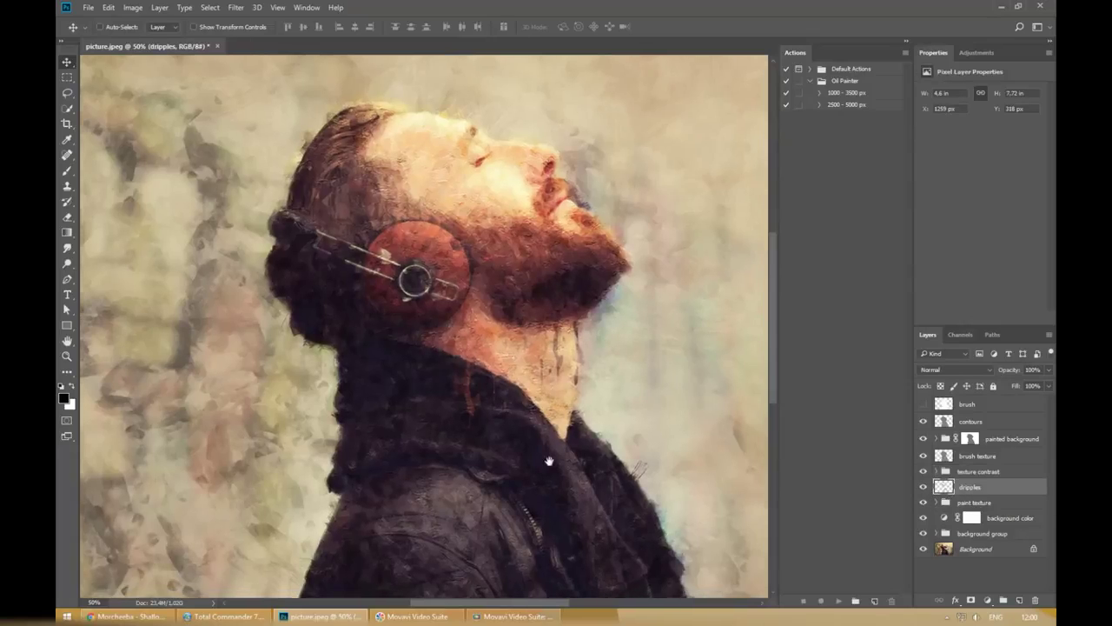
- Compare dripples and paint texture on and off, then set paint texture opacity to 85%
scroll(548, 472, down, 3)
mouse_move(600, 421)
mouse_down()
mouse_move(554, 420)
mouse_move(808, 339)
mouse_up()
click(924, 488)
click(924, 487)
click(957, 503)
click(924, 503)
click(924, 502)
click(1049, 371)
drag(1046, 386, 1041, 388)
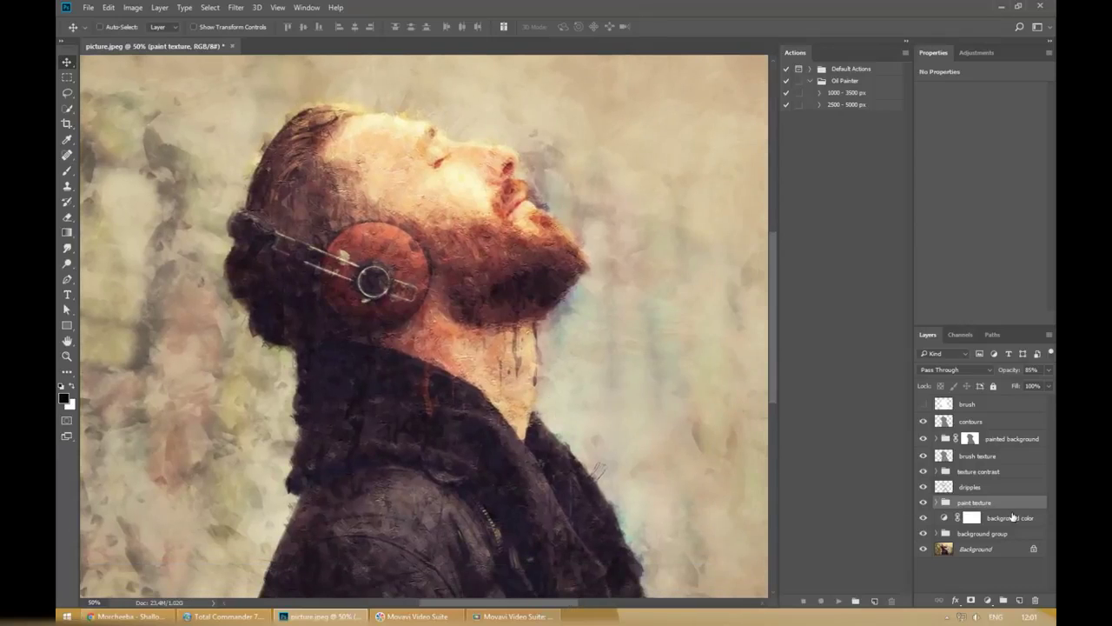
click(1013, 516)
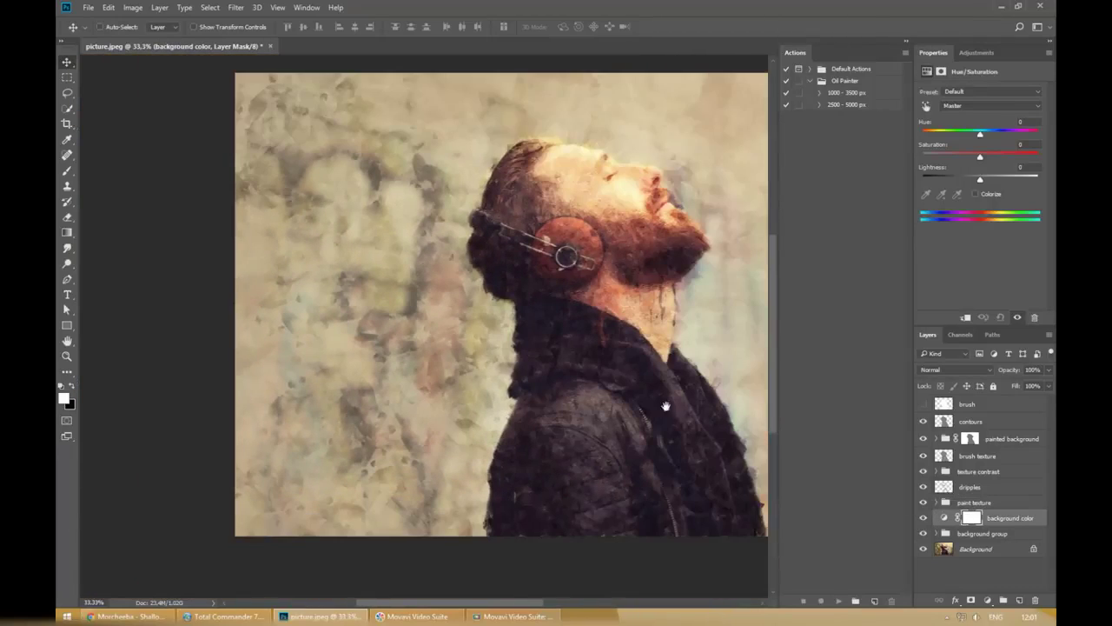
- Set the background color Hue/Saturation layer's Hue and Lightness both to +21
drag(666, 397, 510, 390)
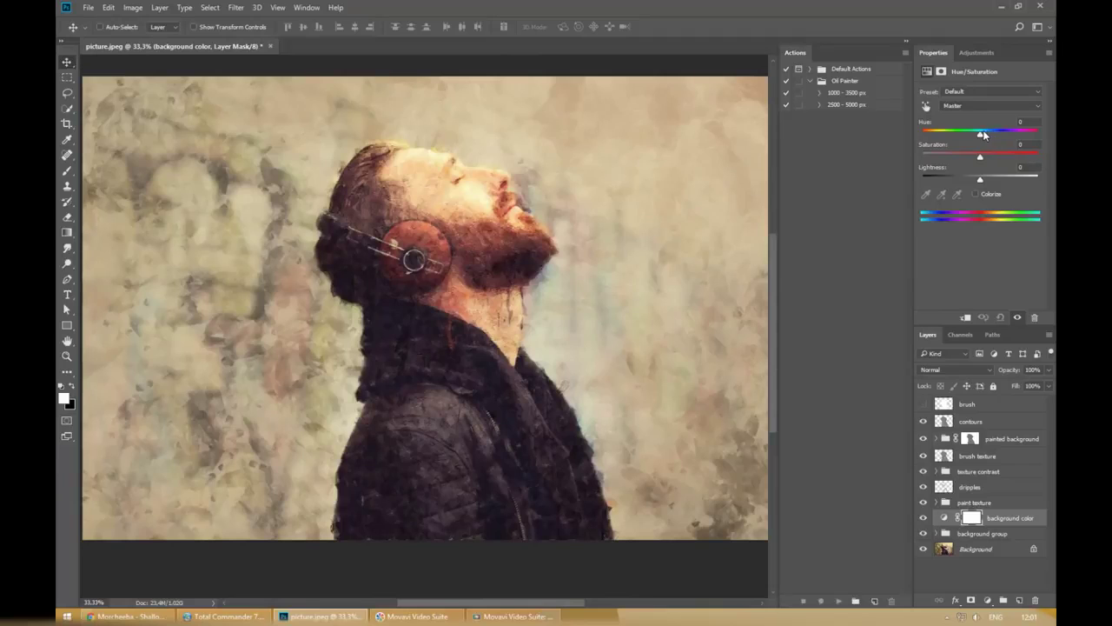
mouse_move(983, 135)
mouse_down()
mouse_move(994, 138)
mouse_move(947, 131)
mouse_move(996, 130)
mouse_move(973, 131)
mouse_move(990, 131)
mouse_move(958, 158)
mouse_up()
mouse_move(984, 180)
mouse_down()
mouse_move(971, 177)
mouse_move(994, 176)
mouse_move(985, 175)
mouse_up()
click(997, 535)
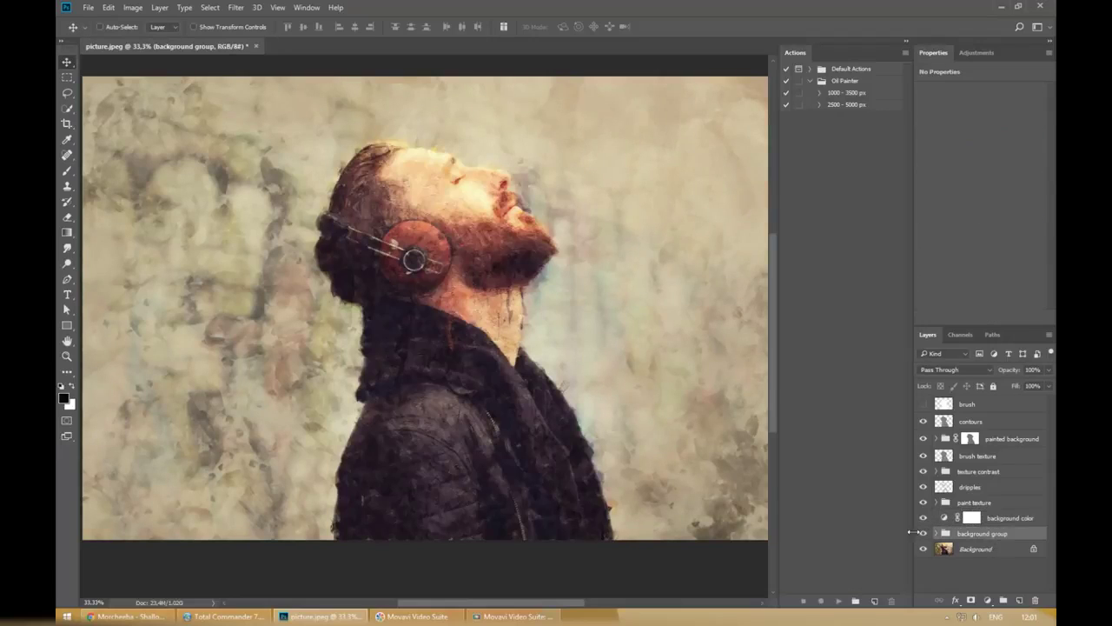
- Lower the background group's opacity slightly, comparing it and painted background on and off
click(924, 534)
click(923, 533)
drag(1046, 386, 1042, 386)
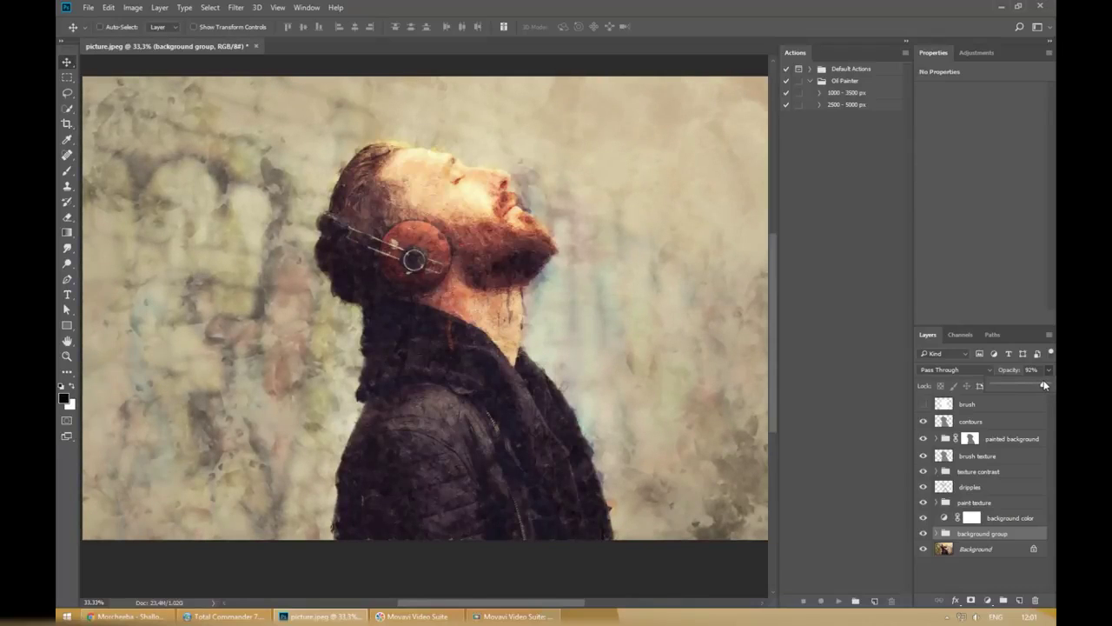
click(924, 439)
click(924, 441)
click(923, 442)
click(923, 441)
- Compare each painted background sublayer (brushed bg texture, brushed bg, contour) on and off, then collapse the group
click(937, 440)
click(923, 457)
click(923, 456)
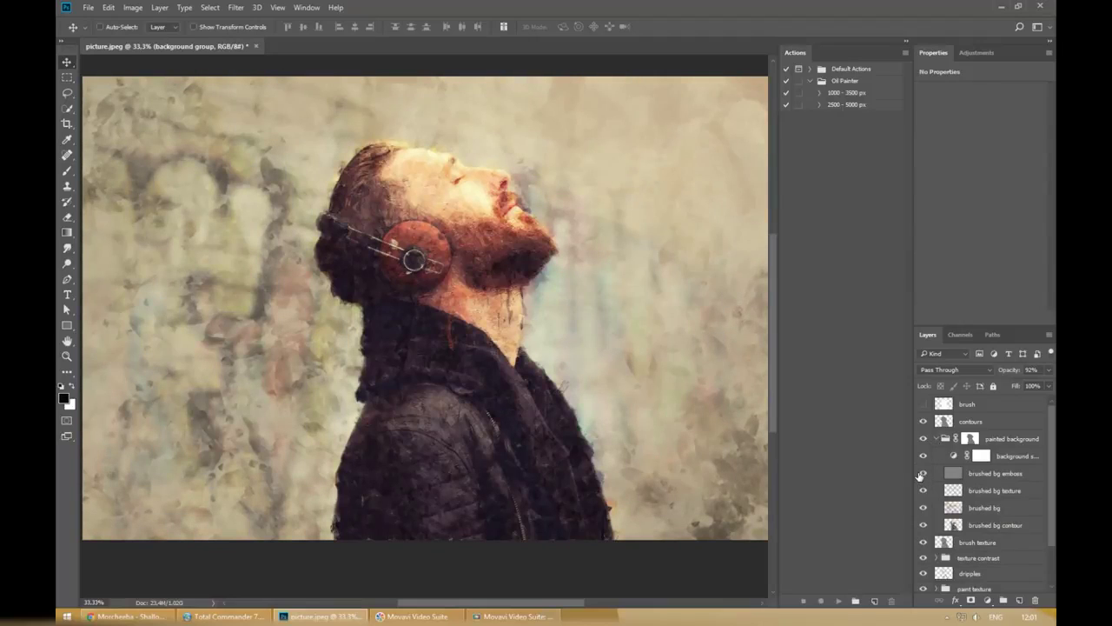
click(923, 491)
click(923, 491)
click(925, 509)
click(923, 509)
click(923, 525)
click(923, 525)
click(973, 439)
click(945, 439)
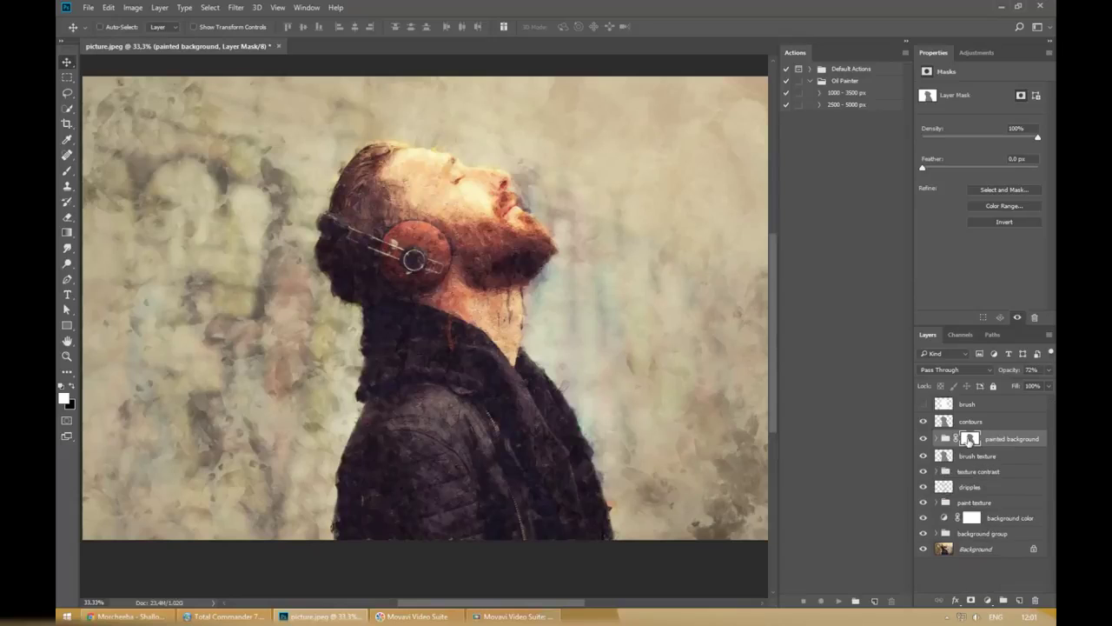
key(Tab)
- Inspect the painting's detail at up to 66.7% zoom, then return to 50% with panels shown
key(ctrl+plus)
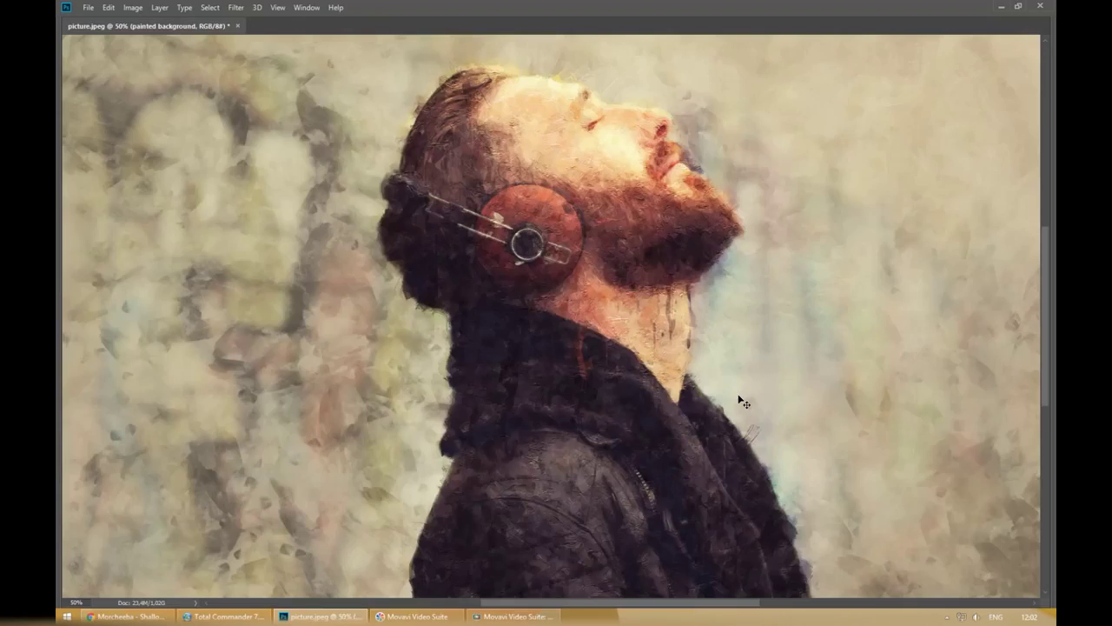
mouse_move(717, 375)
mouse_down()
mouse_move(653, 397)
mouse_move(641, 422)
mouse_move(698, 473)
mouse_move(686, 467)
mouse_move(666, 360)
mouse_move(687, 384)
mouse_move(693, 489)
mouse_move(741, 527)
mouse_up()
key(ctrl+plus)
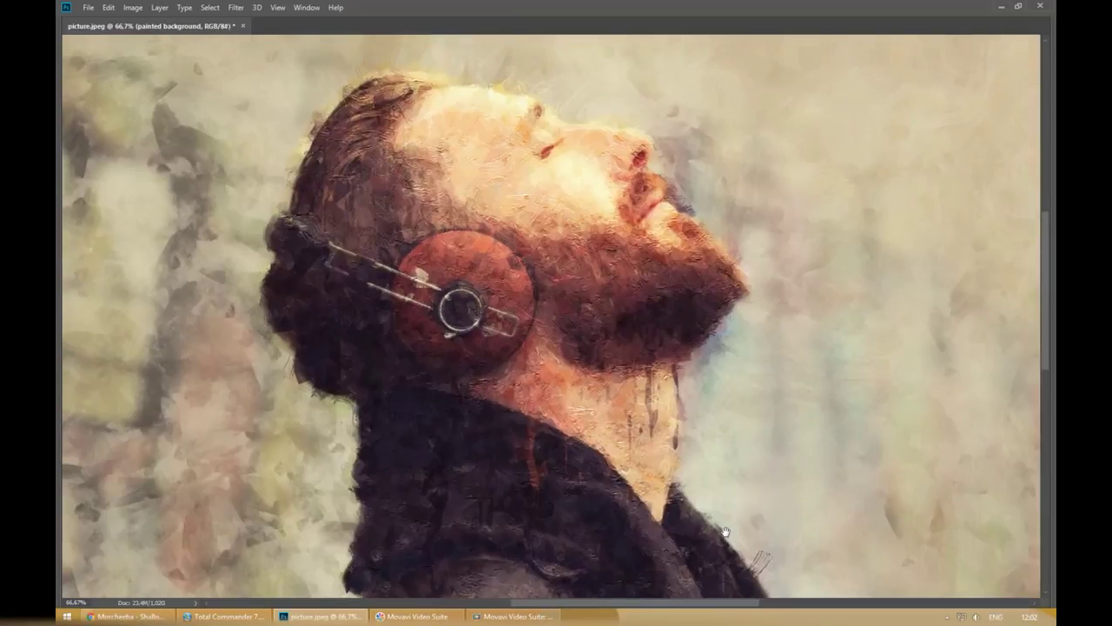
key(Tab)
key(ctrl+minus)
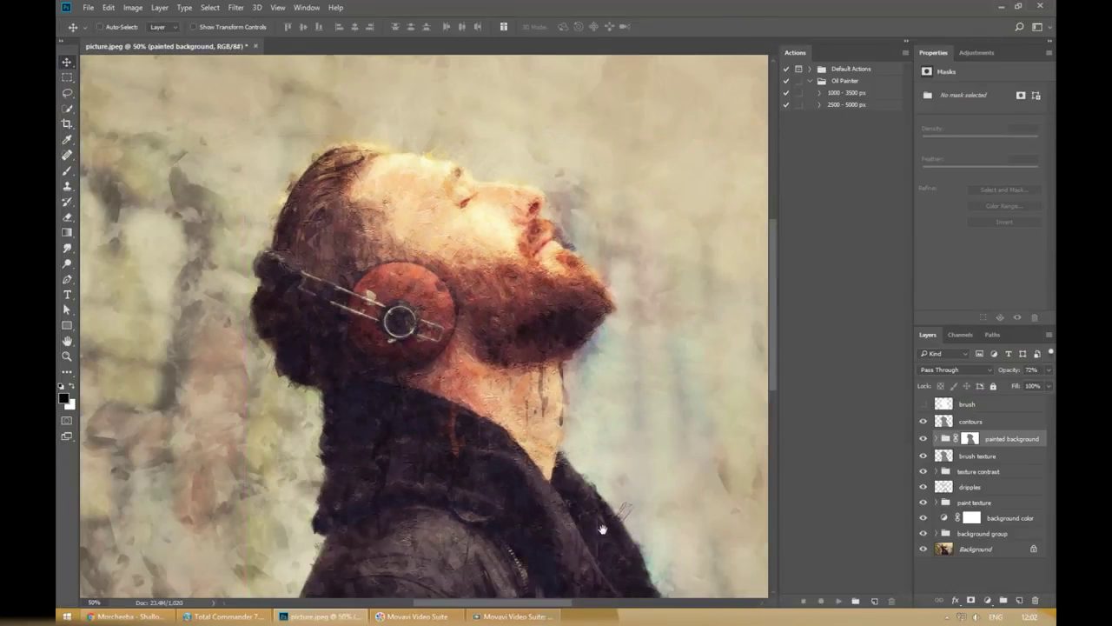
drag(606, 534, 582, 510)
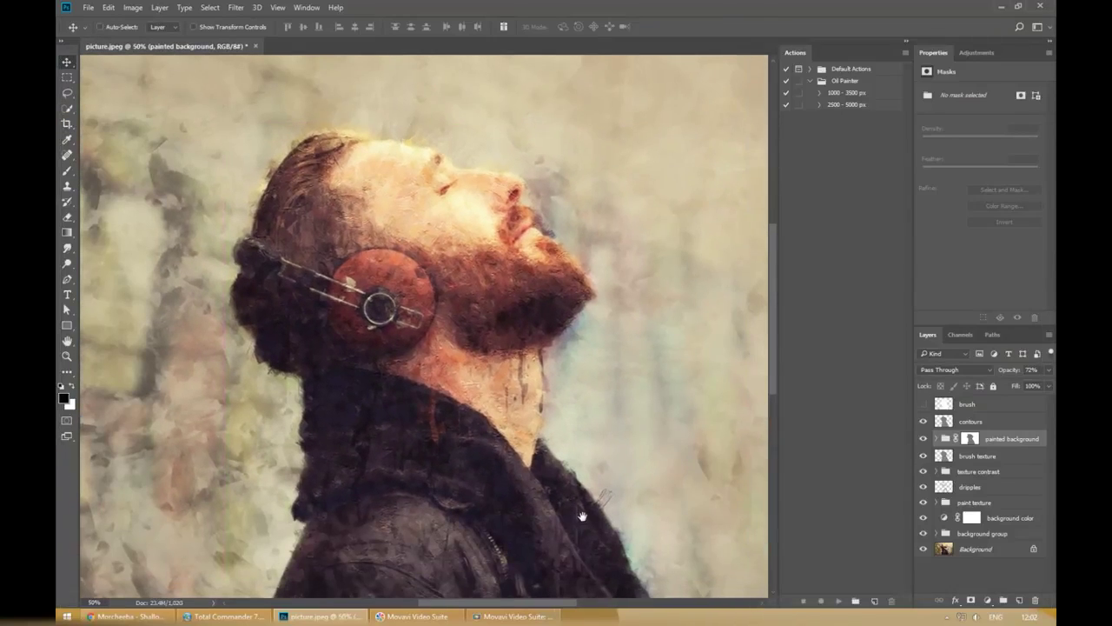
- Toggle between the original photo and the painted result, ending on the painting full-screen without panels
alt+click(924, 549)
alt+click(924, 549)
alt+click(924, 550)
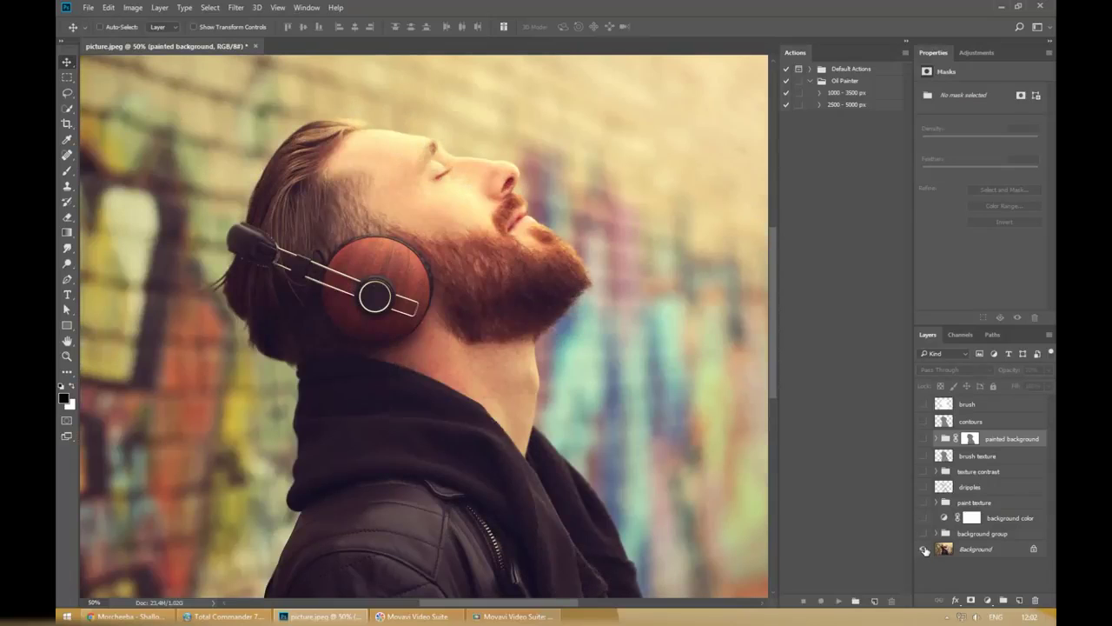
alt+click(924, 550)
alt+click(924, 550)
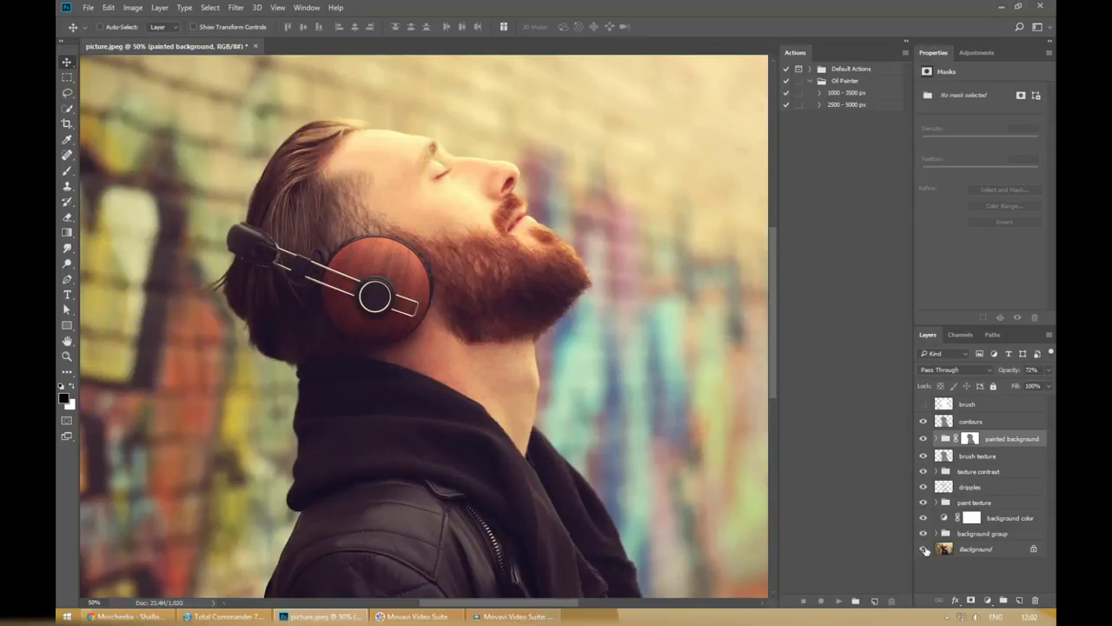
alt+click(924, 551)
key(Tab)
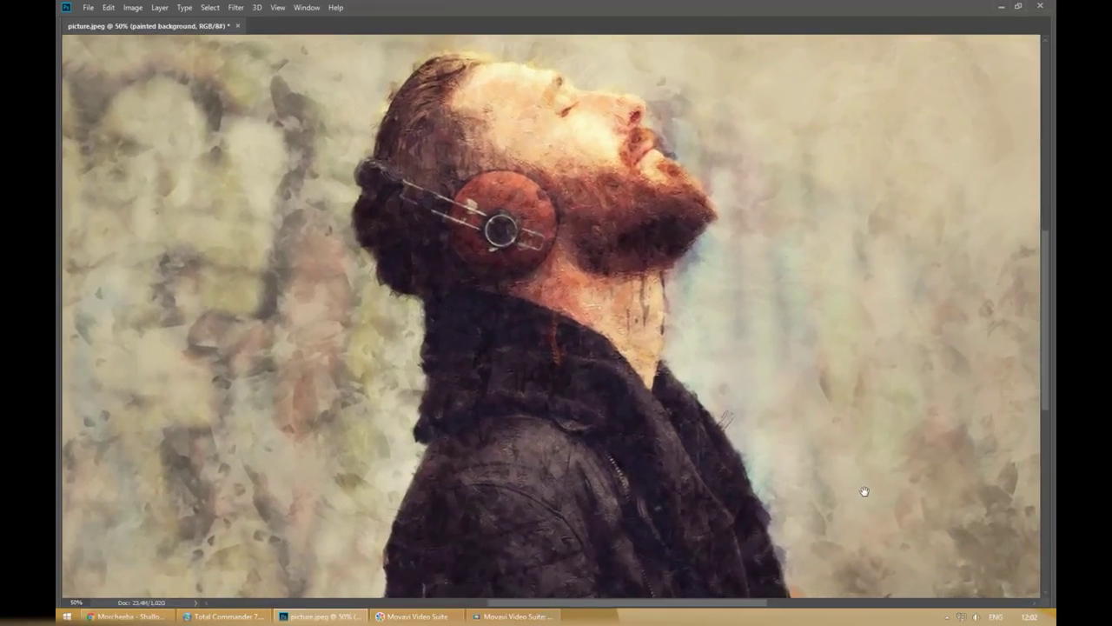
drag(865, 492, 853, 506)
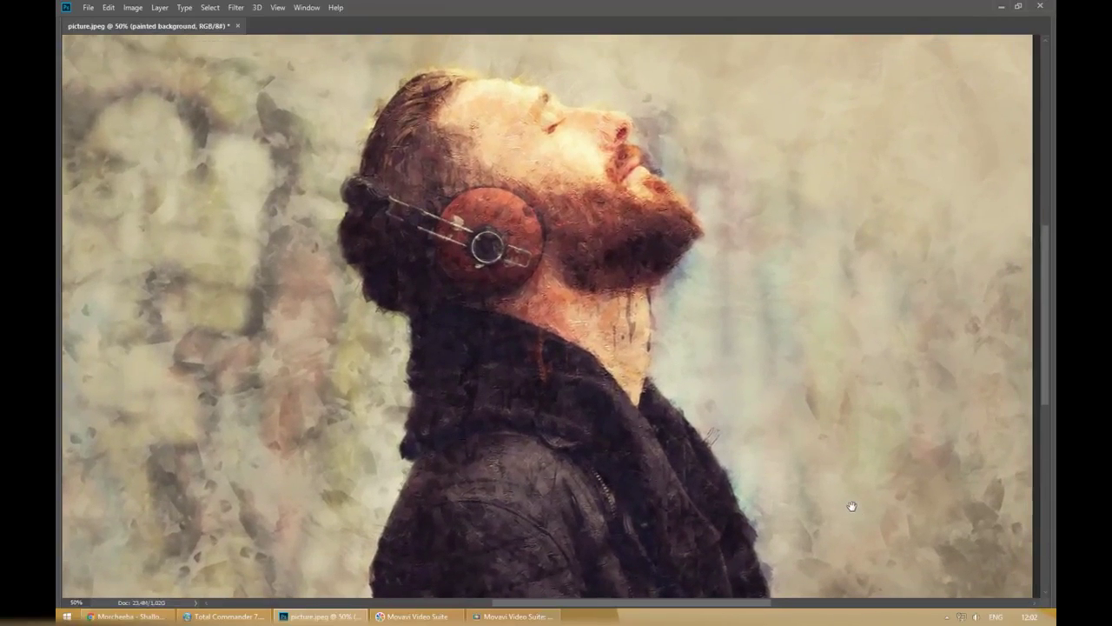